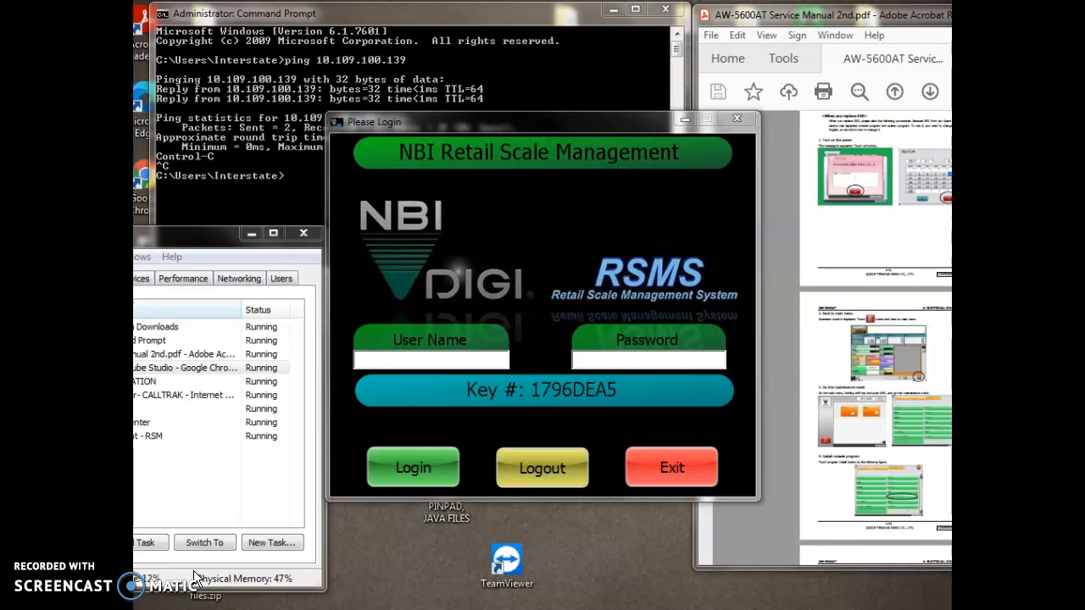
# Step: After checking the scale's ping results, log in to RSMS as admin with the account password
pyautogui.click(340, 64)
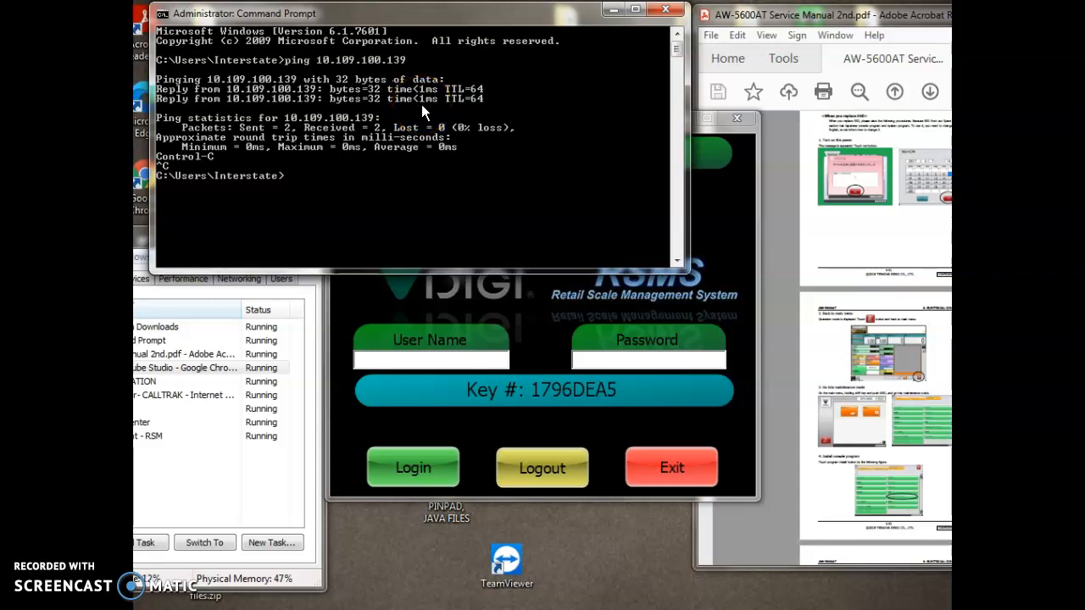
pyautogui.click(733, 219)
pyautogui.click(480, 365)
pyautogui.write('admin')
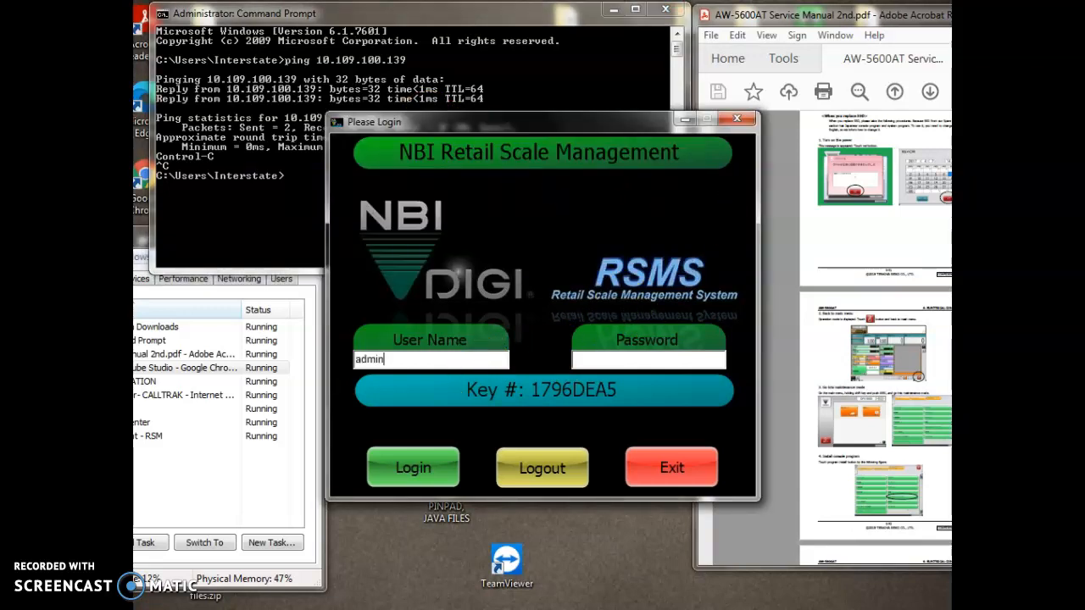
pyautogui.write('*****')
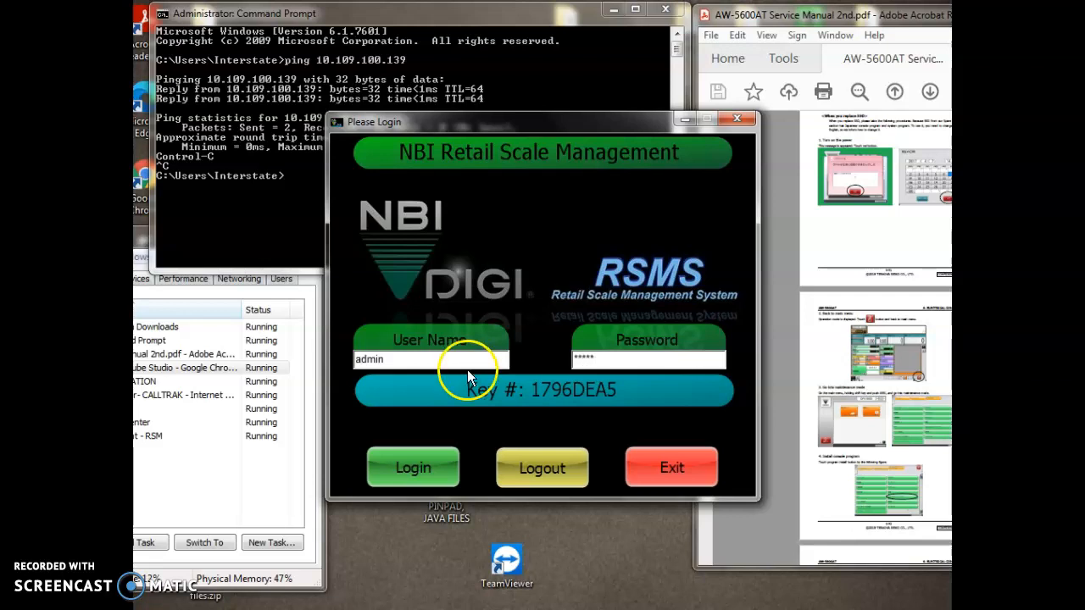
pyautogui.click(435, 479)
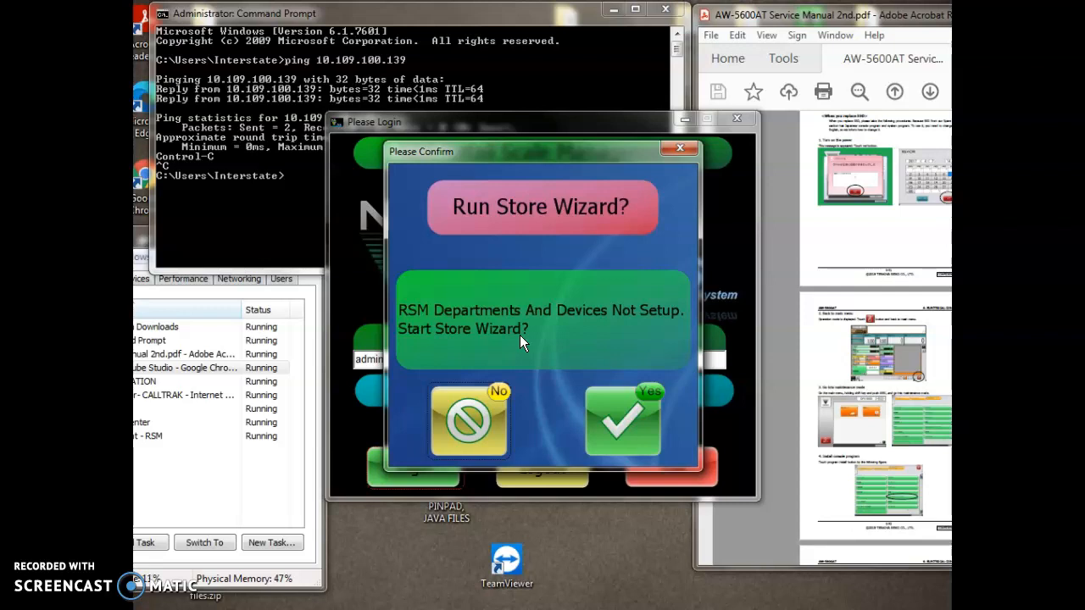
# Step: Run the Store Wizard, accept the configuration-loss warning, and enter store 1 named 'RSM Lab Test'
pyautogui.click(633, 419)
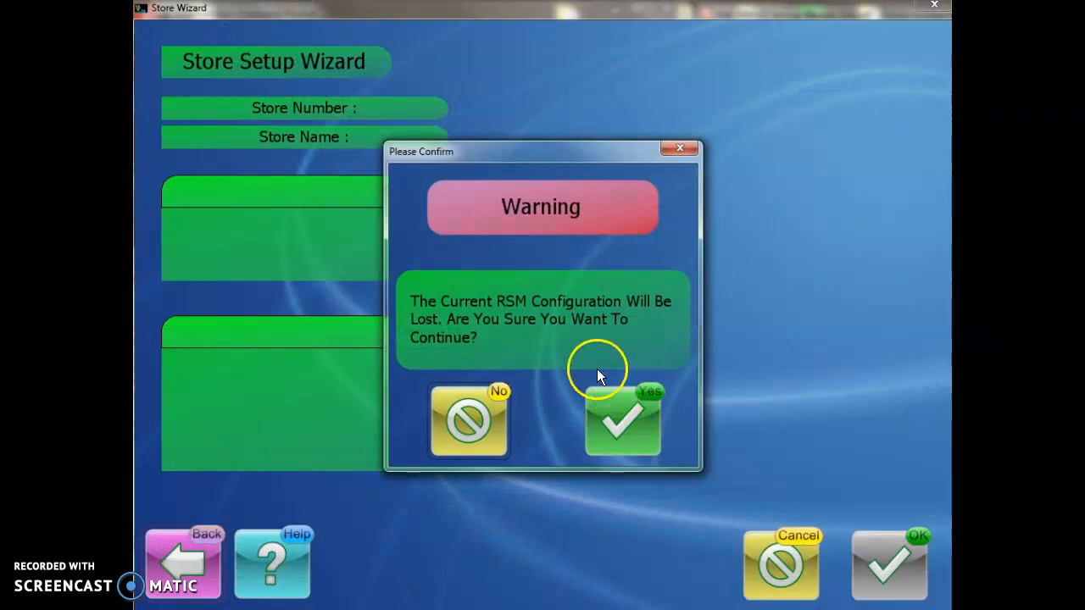
pyautogui.click(620, 417)
pyautogui.click(543, 345)
pyautogui.click(530, 290)
pyautogui.write('1')
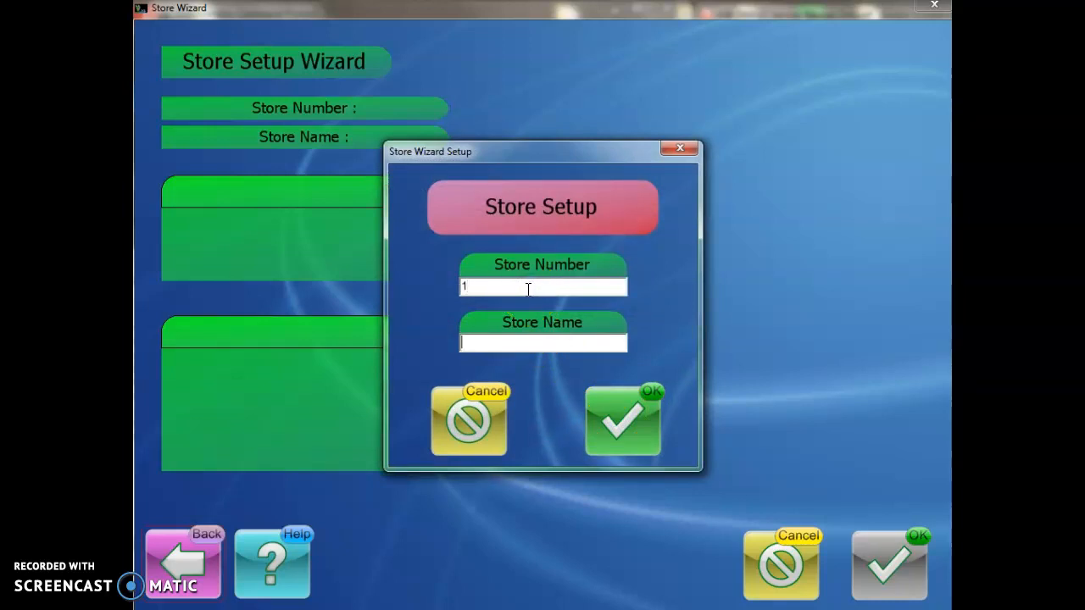
pyautogui.write('RSM Test')
pyautogui.press('BackSpace')
pyautogui.press('BackSpace')
pyautogui.press('BackSpace')
pyautogui.press('BackSpace')
pyautogui.write('Lab TEs')
pyautogui.press('BackSpace')
pyautogui.press('BackSpace')
pyautogui.write('est')
# Step: Save the store and set the number of departments to 5
pyautogui.click(616, 411)
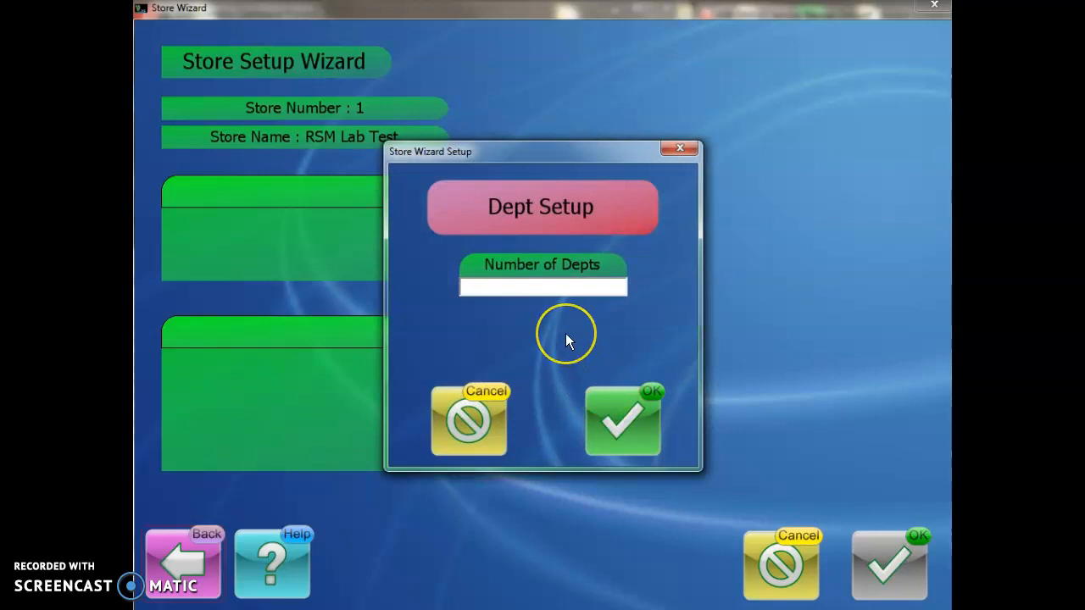
pyautogui.write('5')
pyautogui.click(624, 430)
# Step: Add department 1 named 'Test'
pyautogui.click(548, 302)
pyautogui.write('1')
pyautogui.press('Tab')
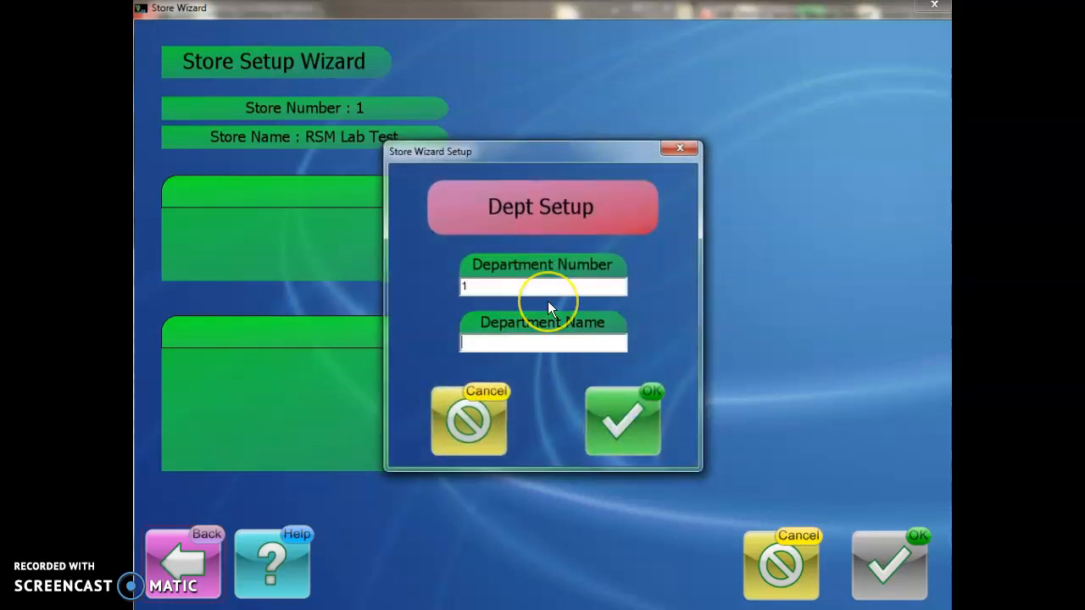
pyautogui.write('Test')
pyautogui.click(603, 394)
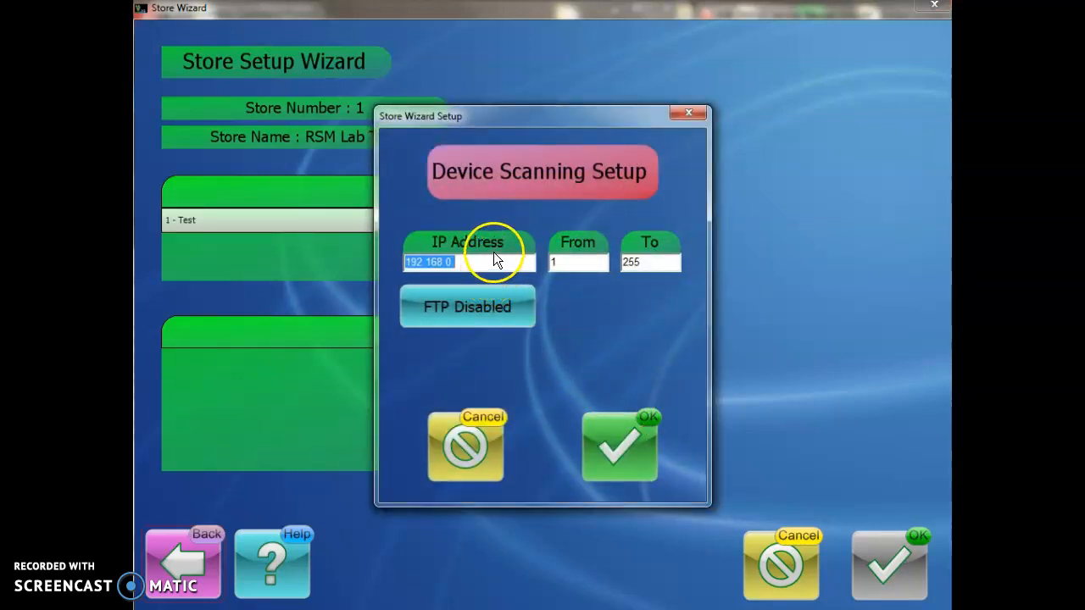
# Step: Set the scan range From and To to 139 and begin replacing the network address
pyautogui.click(753, 600)
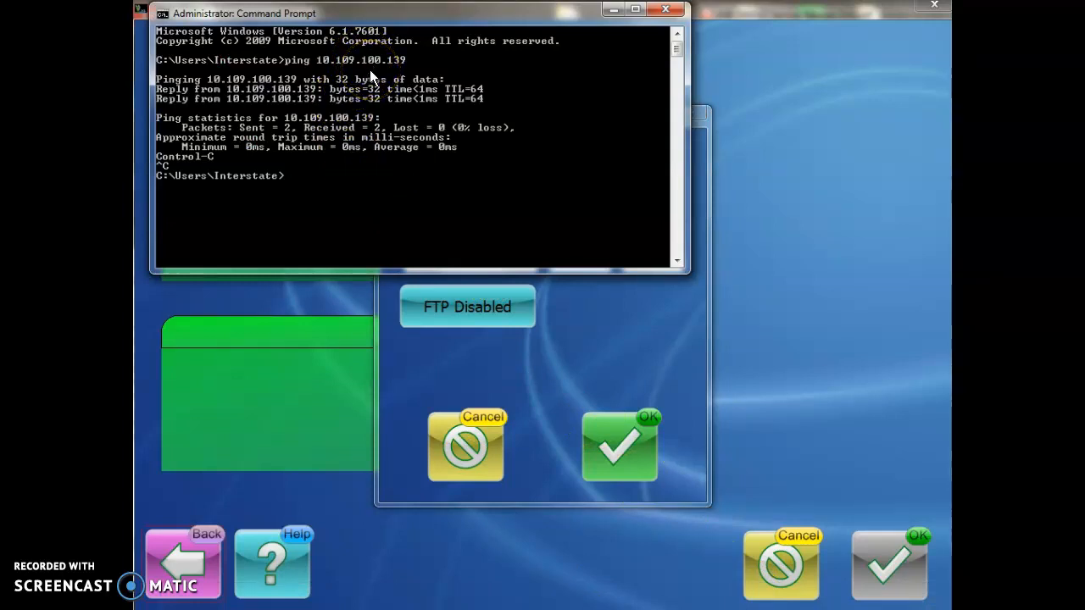
pyautogui.click(623, 336)
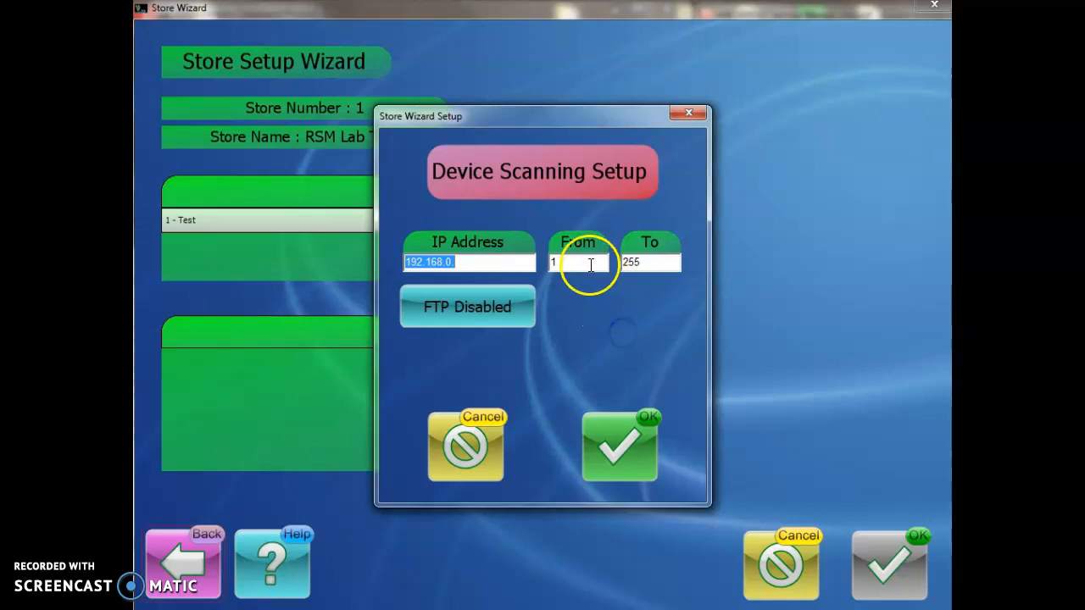
pyautogui.press('Tab')
pyautogui.write('139')
pyautogui.press('Tab')
pyautogui.write('139')
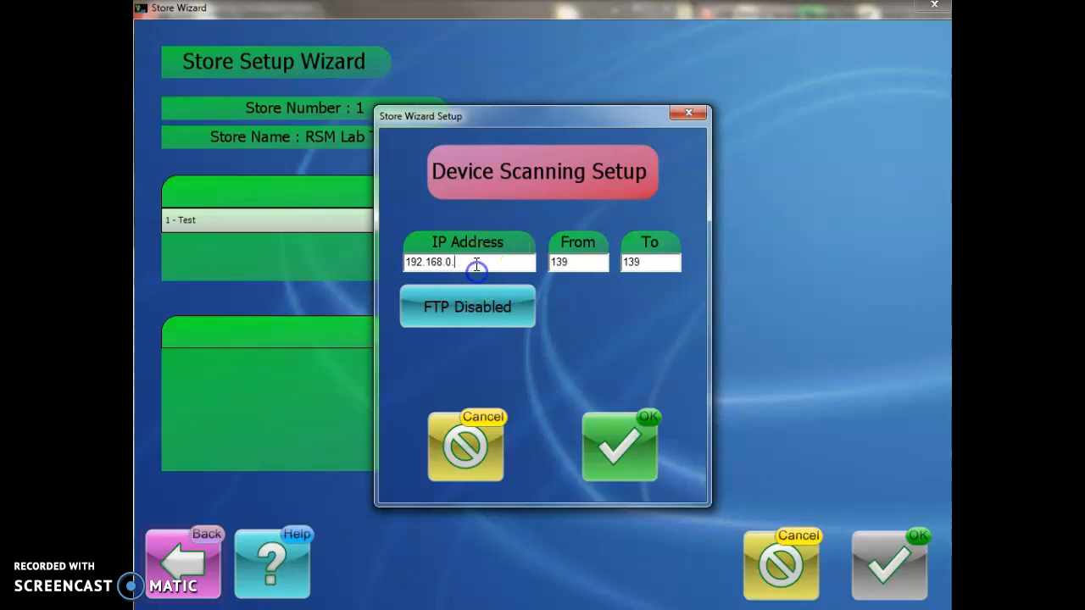
pyautogui.moveTo(476, 270); pyautogui.dragTo(378, 255)
pyautogui.write('10.1')
pyautogui.write('39')
pyautogui.write('.109')
pyautogui.click(393, 252)
pyautogui.click(435, 262)
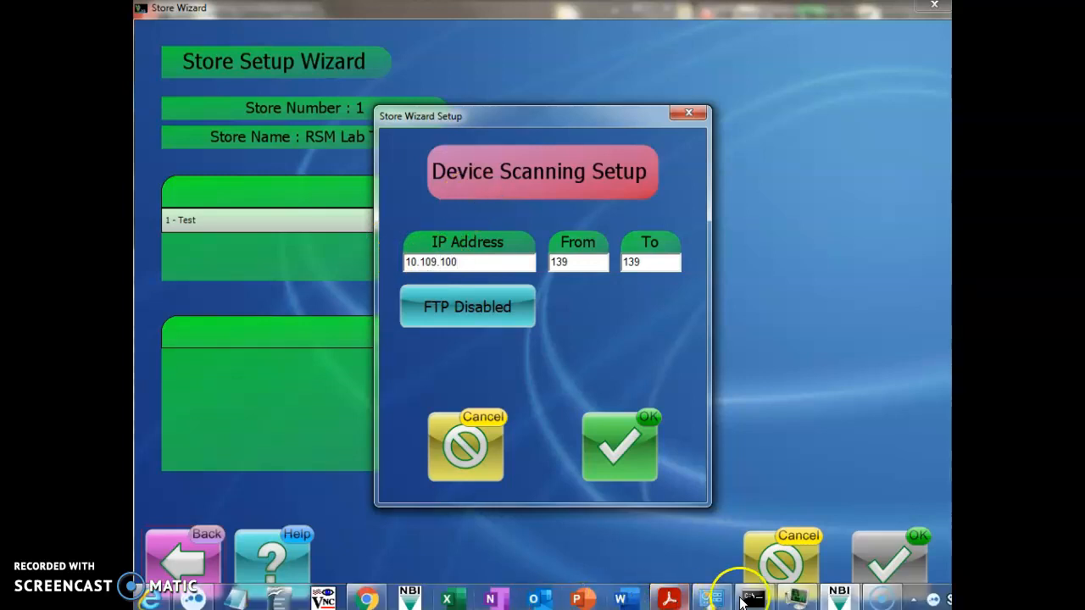
# Step: Correct the network address to 10.109.100. and scan to find the scale at 10.109.100.139
pyautogui.click(751, 598)
pyautogui.click(339, 64)
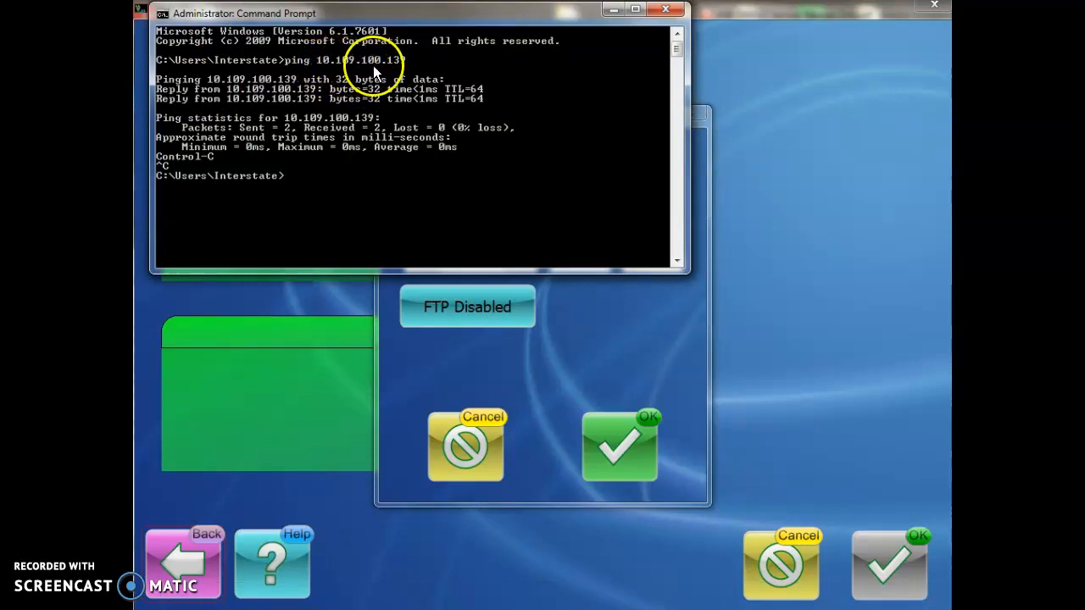
pyautogui.click(610, 10)
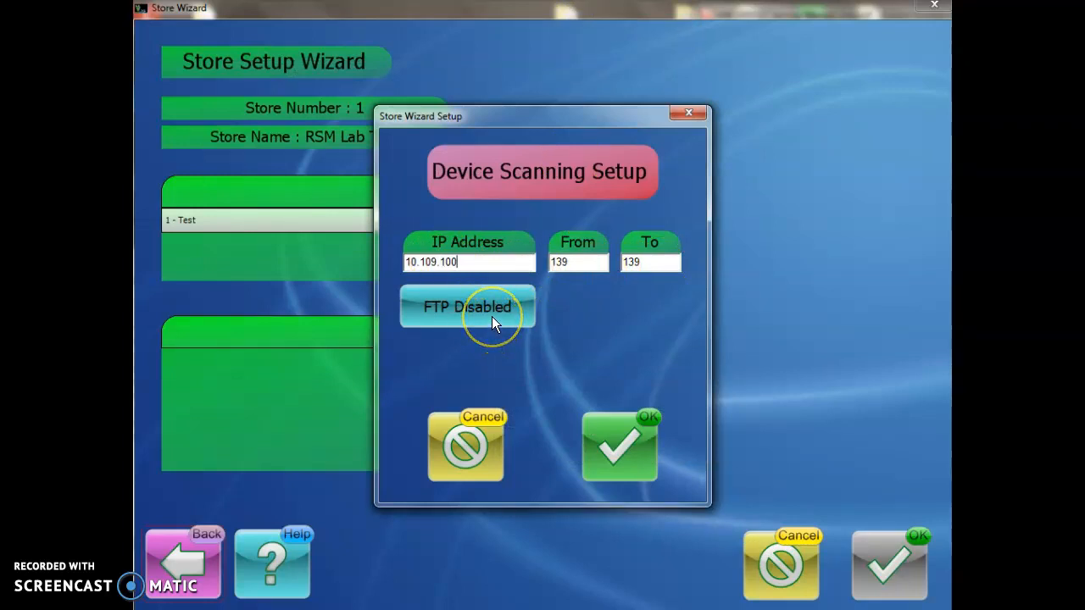
pyautogui.click(634, 442)
pyautogui.click(541, 425)
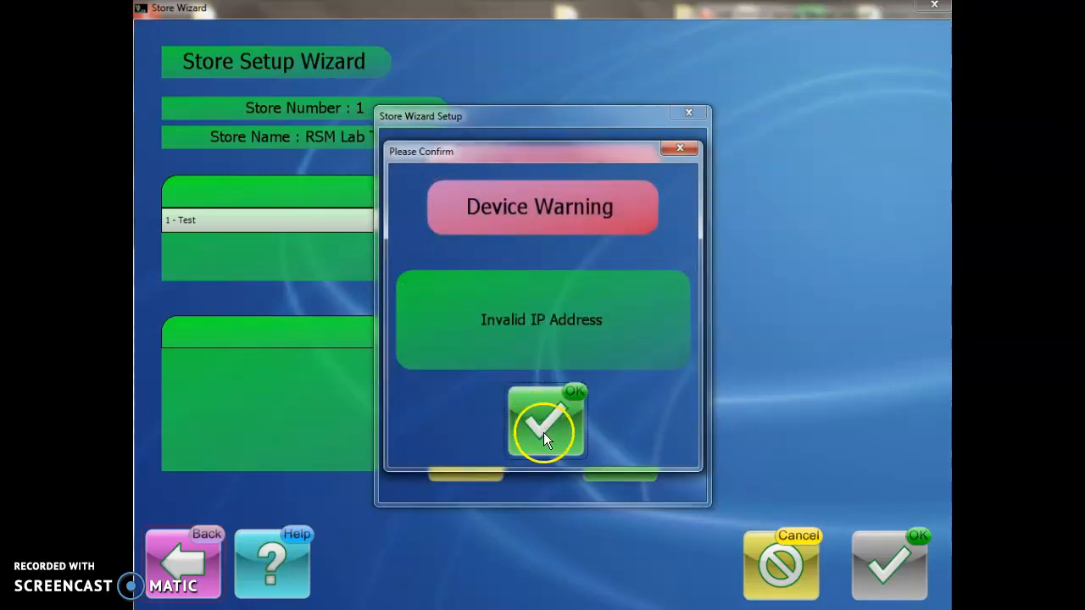
pyautogui.click(462, 264)
pyautogui.write('10.109.100.')
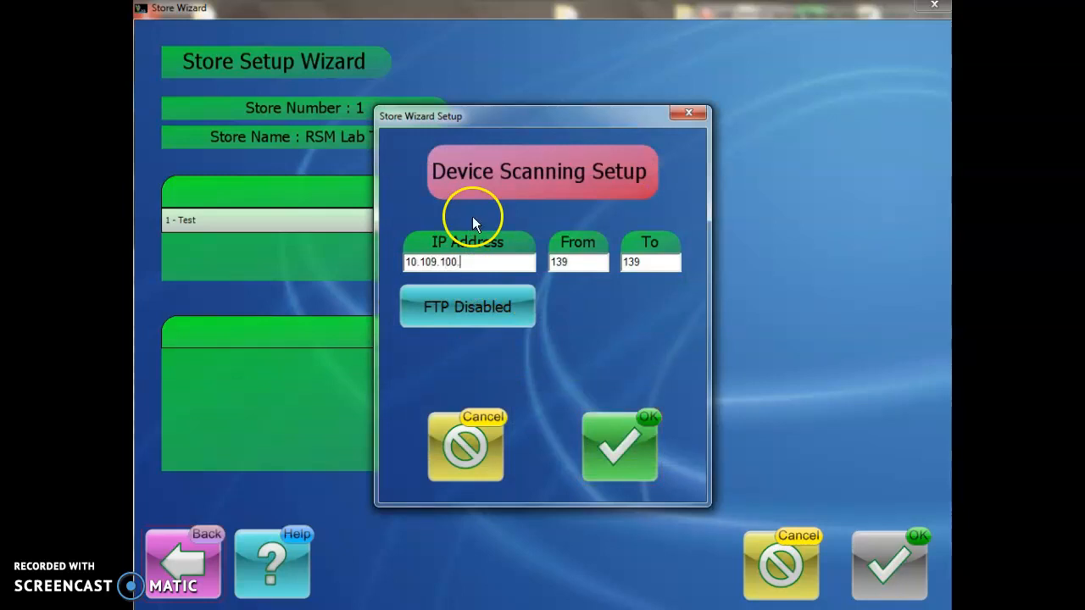
pyautogui.click(631, 458)
pyautogui.click(588, 318)
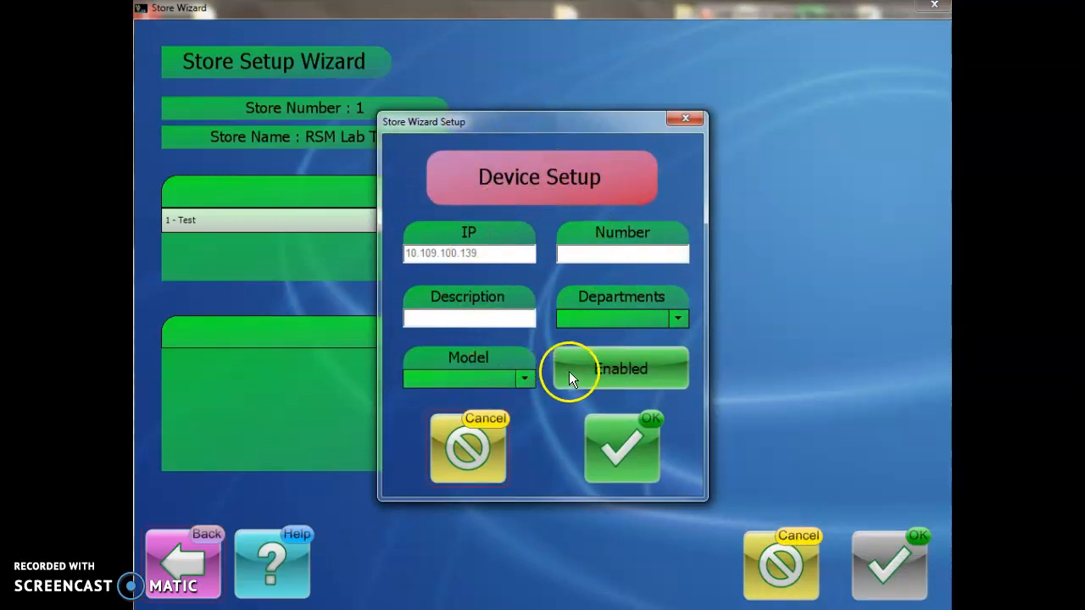
# Step: Register device 1 'Lab Scale' as an SM5500 in department 1 - Test
pyautogui.click(579, 254)
pyautogui.write('1')
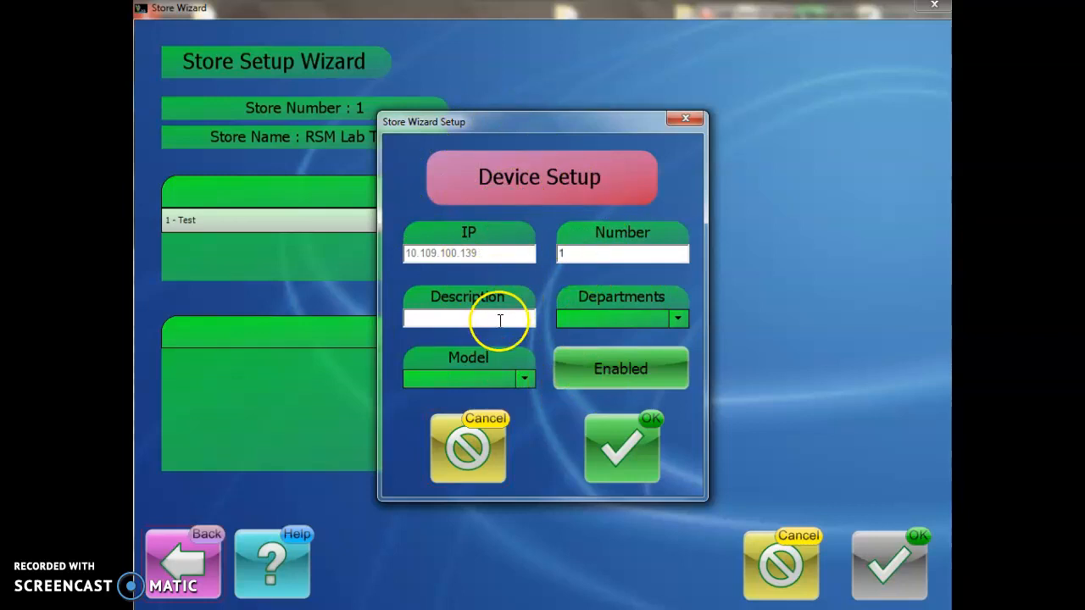
pyautogui.write('T')
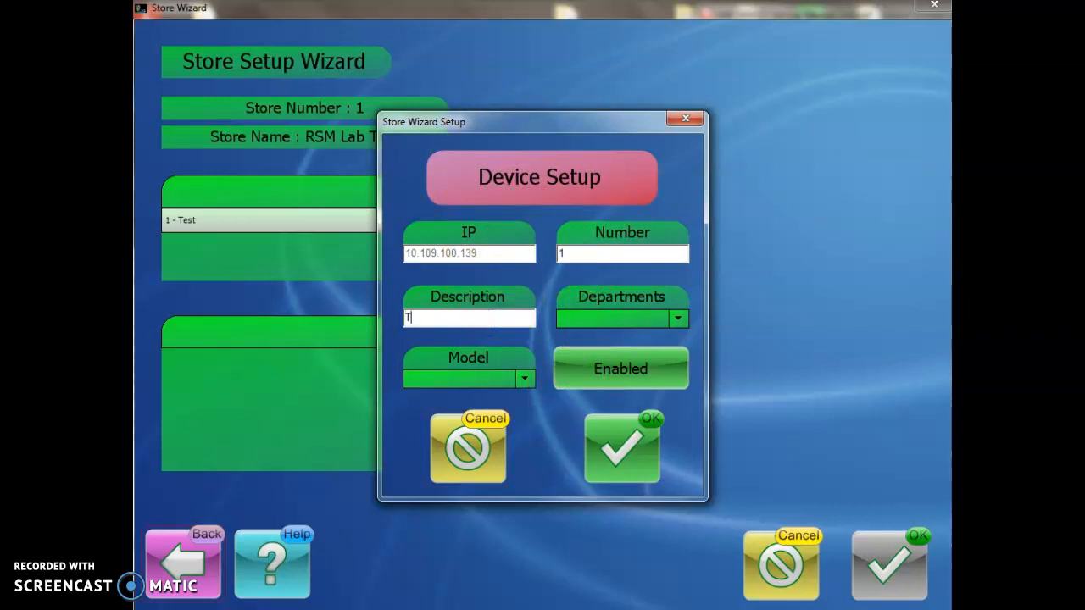
pyautogui.press('BackSpace')
pyautogui.write('Lab Scale')
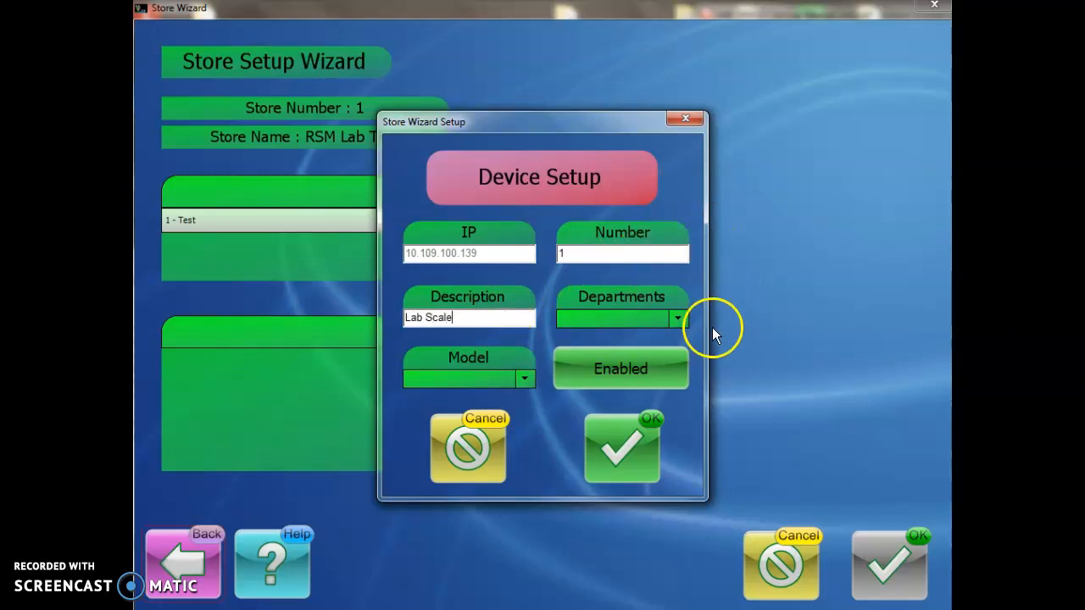
pyautogui.click(679, 318)
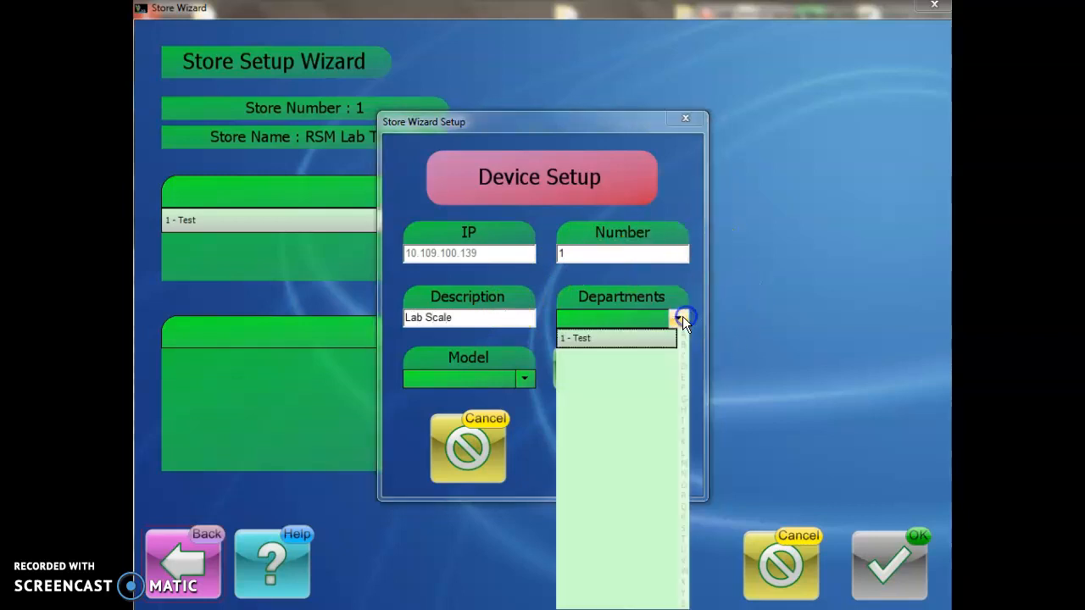
pyautogui.click(608, 339)
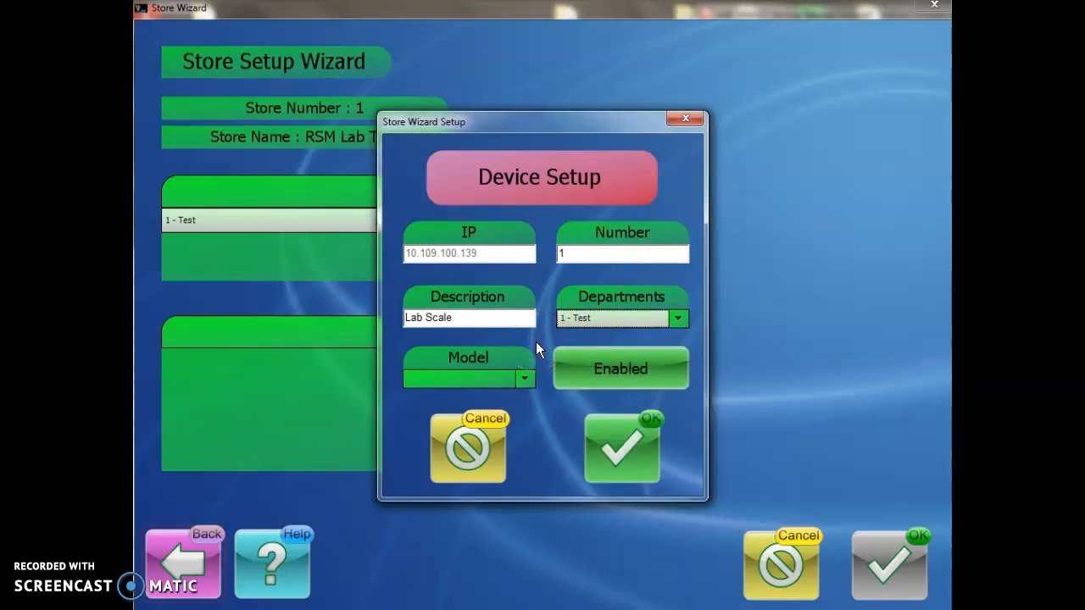
pyautogui.click(525, 378)
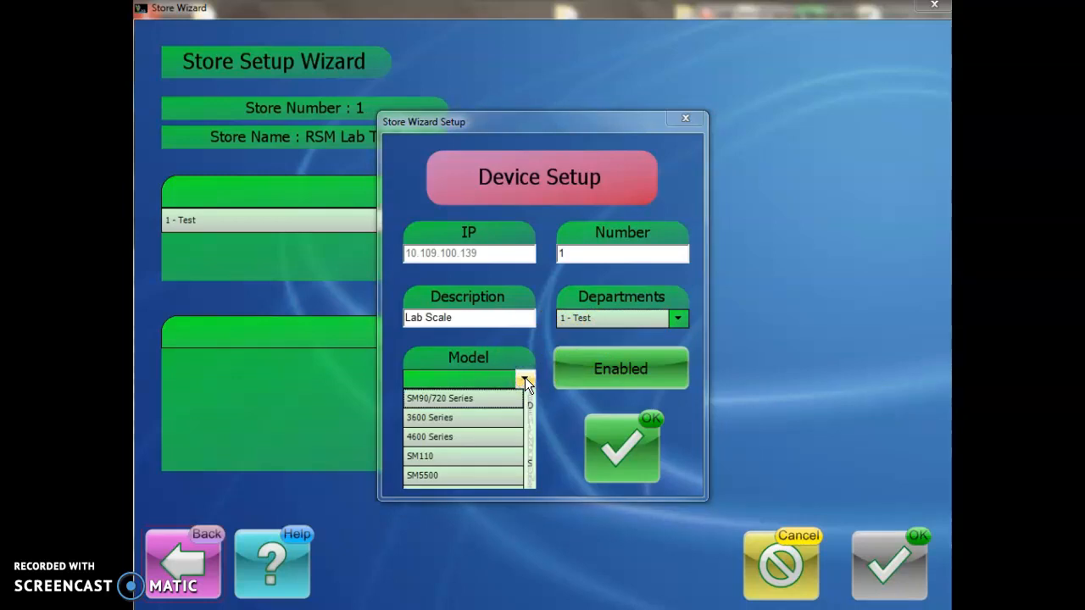
pyautogui.click(444, 475)
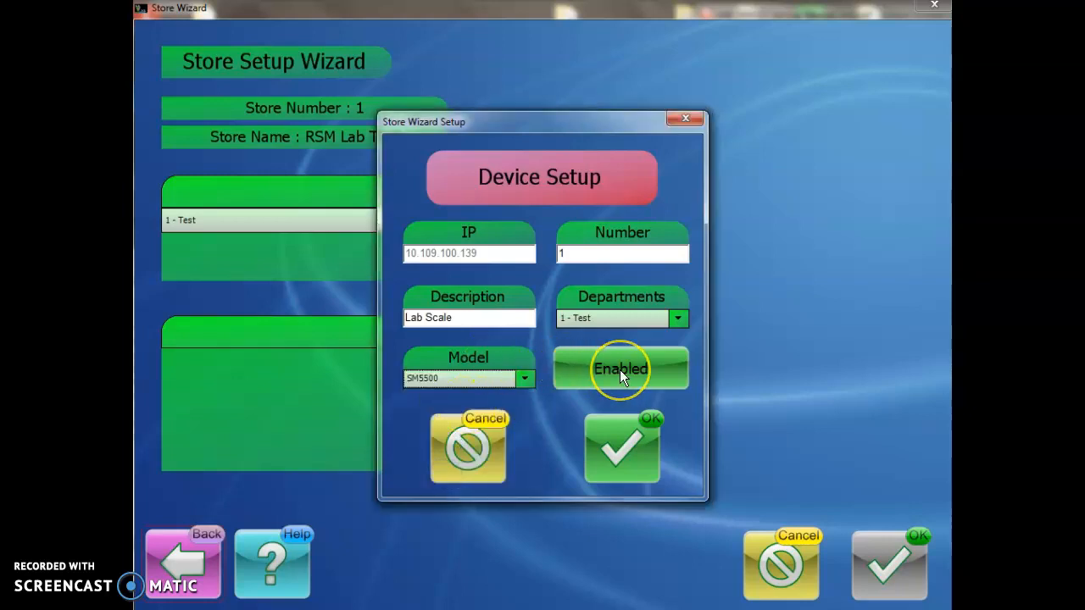
pyautogui.click(623, 446)
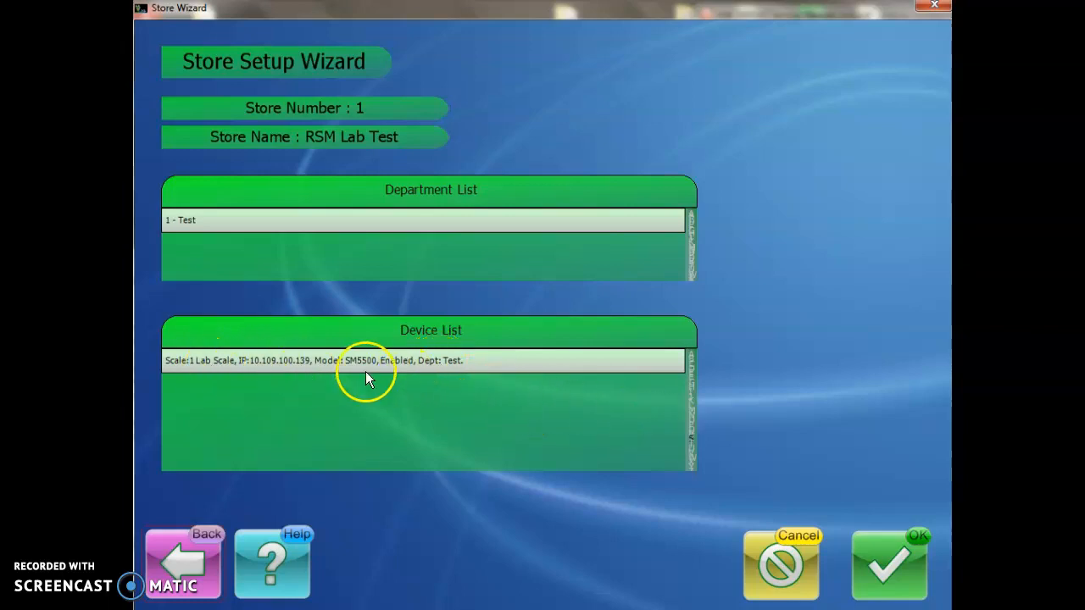
# Step: Finish the Store Setup Wizard and confirm saving the Lab Scale device changes
pyautogui.click(900, 582)
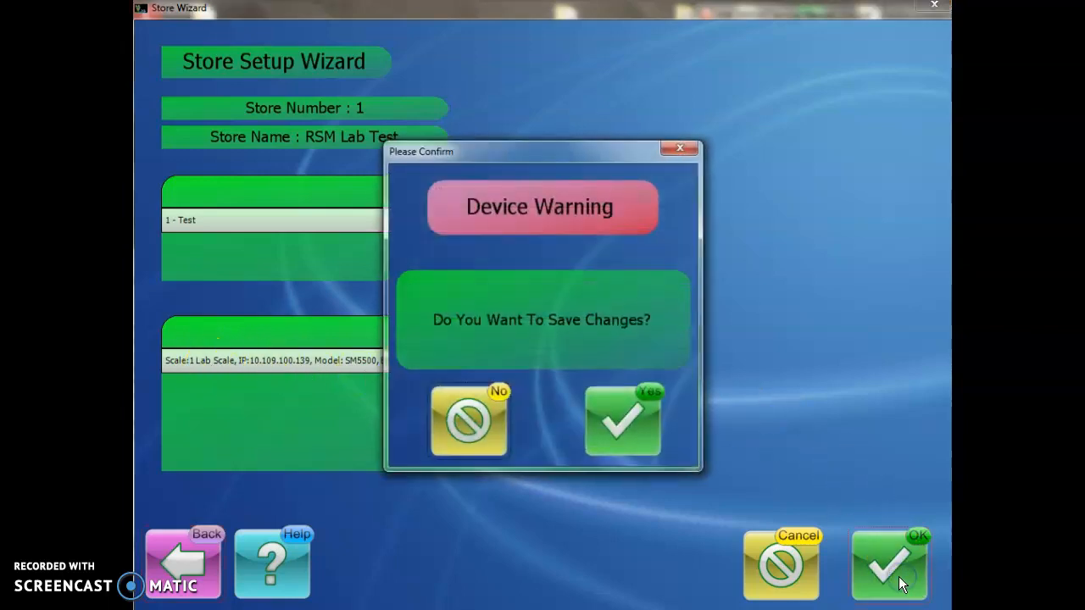
pyautogui.click(605, 410)
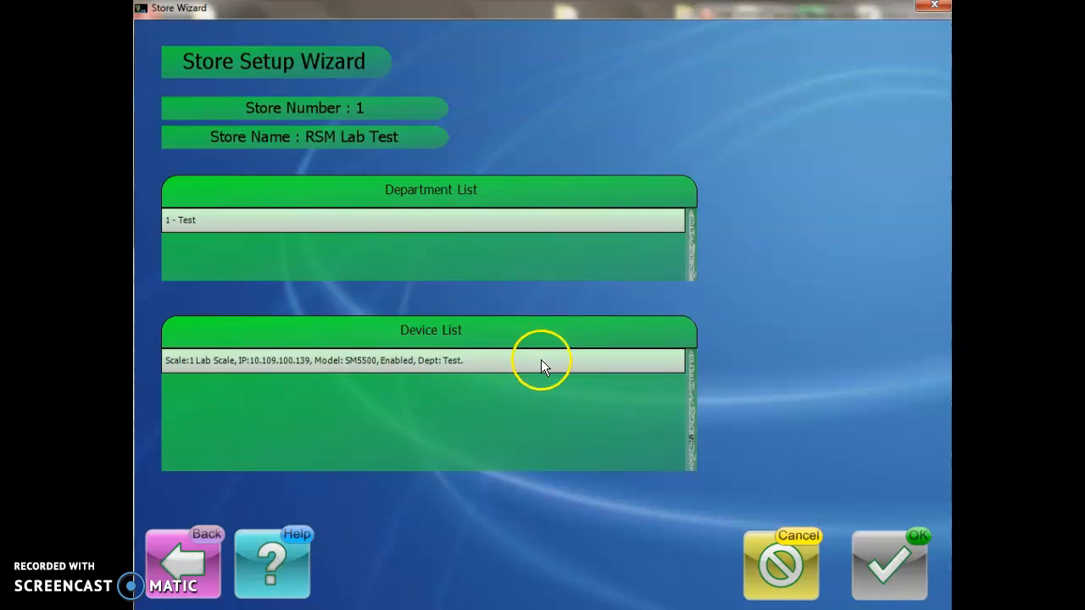
# Step: Leave the store wizard and check the empty PLU list under Programming
pyautogui.click(198, 542)
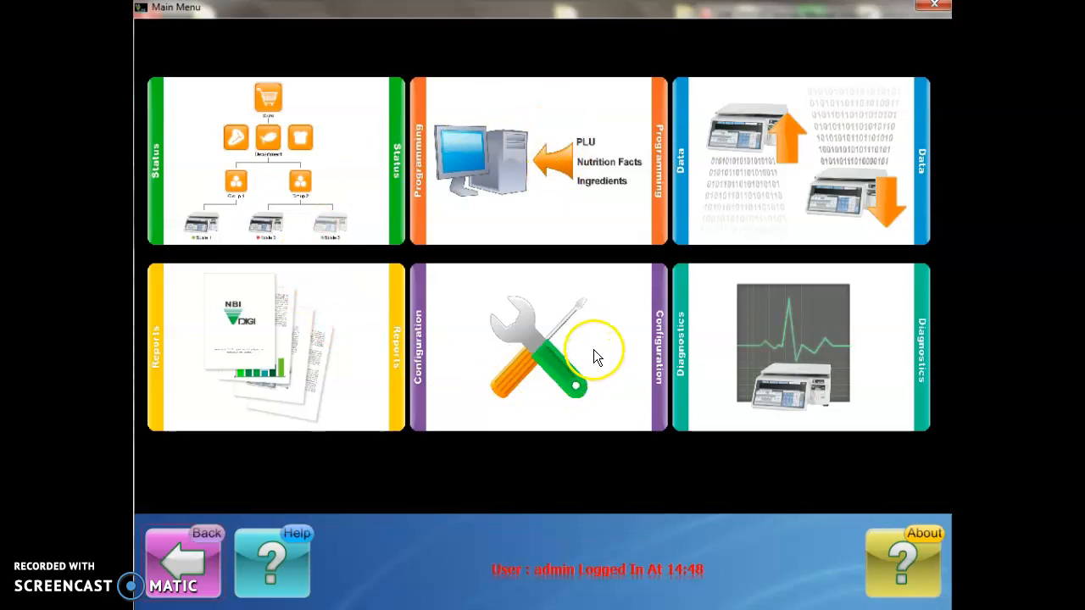
pyautogui.click(575, 144)
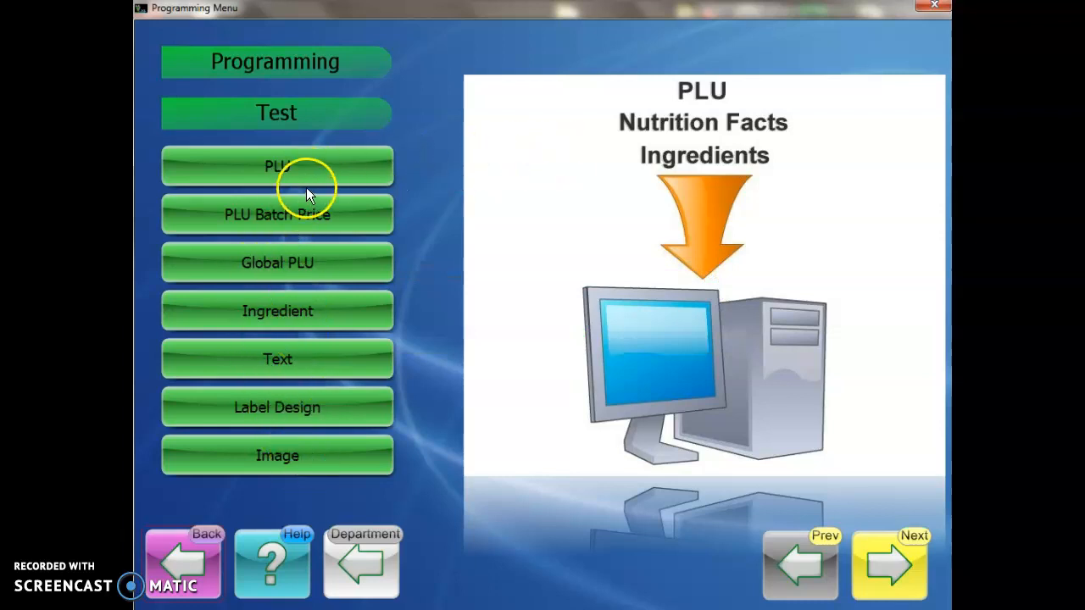
pyautogui.click(317, 167)
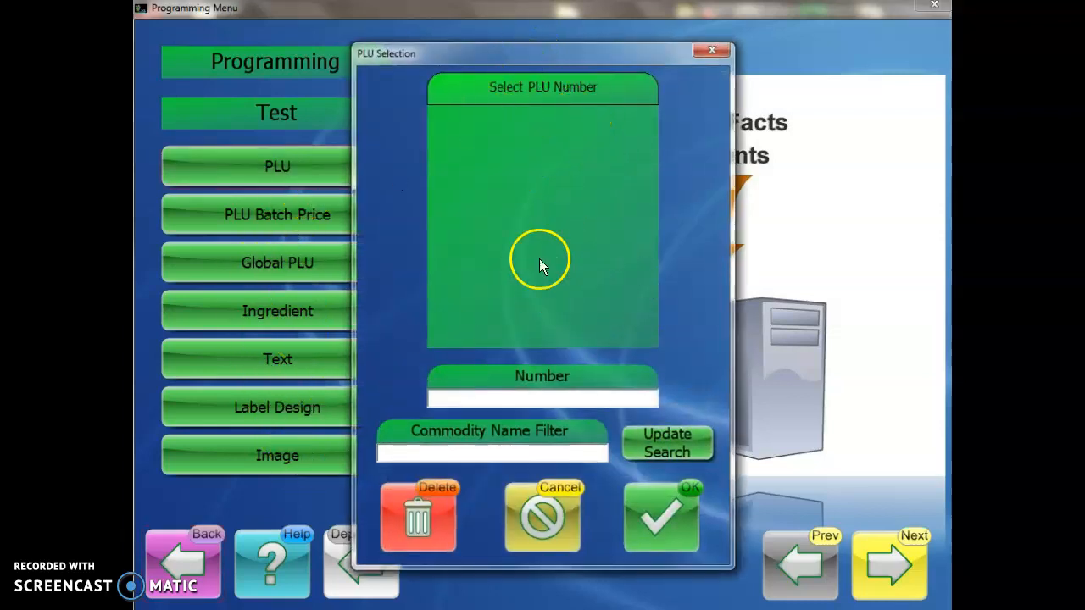
pyautogui.click(543, 519)
# Step: Check the label format list, then return to the main menu and open Data
pyautogui.click(268, 418)
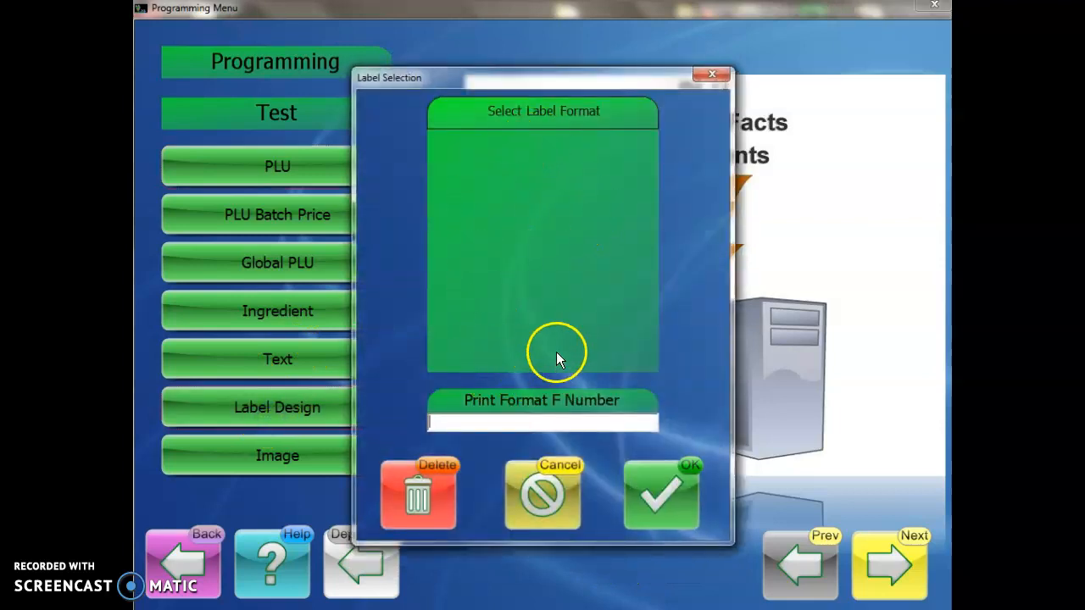
pyautogui.click(544, 487)
pyautogui.click(183, 556)
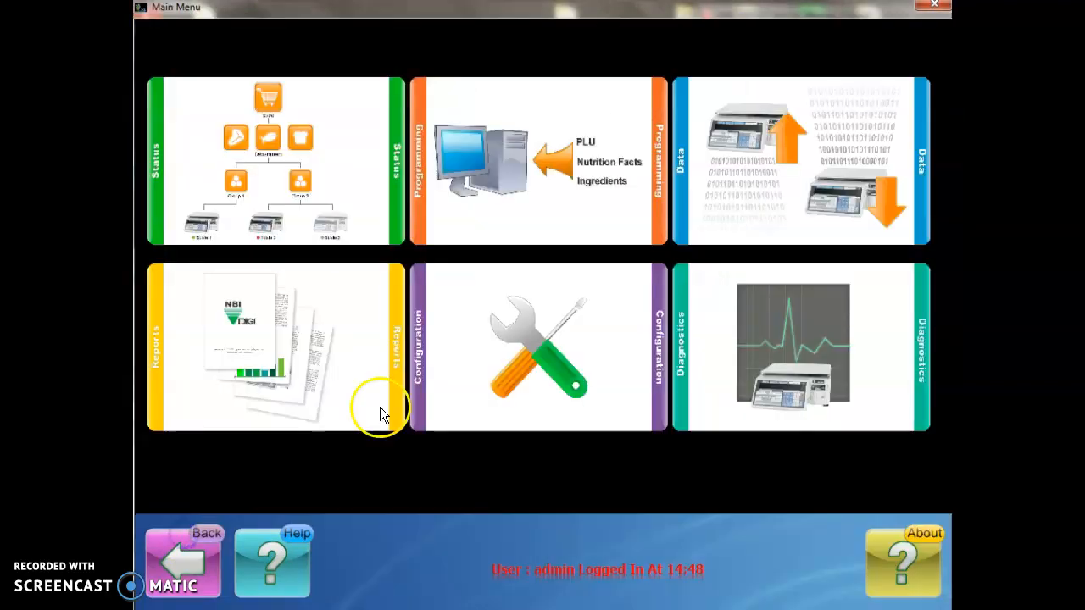
pyautogui.click(775, 154)
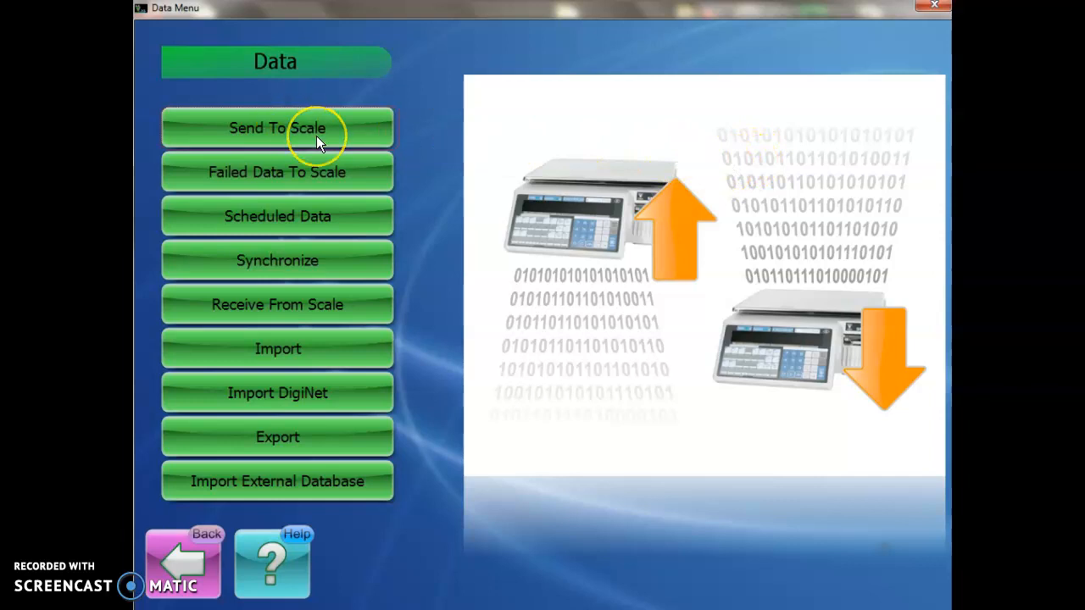
# Step: Open Receive From Scale and select 1 - Lab Scale as the source scale
pyautogui.click(301, 308)
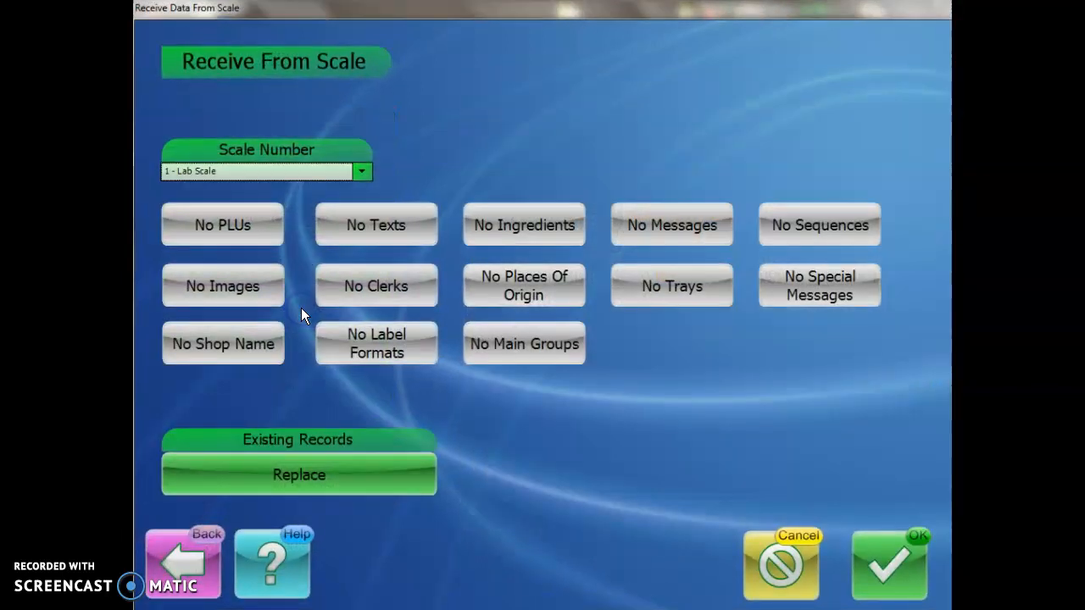
pyautogui.click(361, 172)
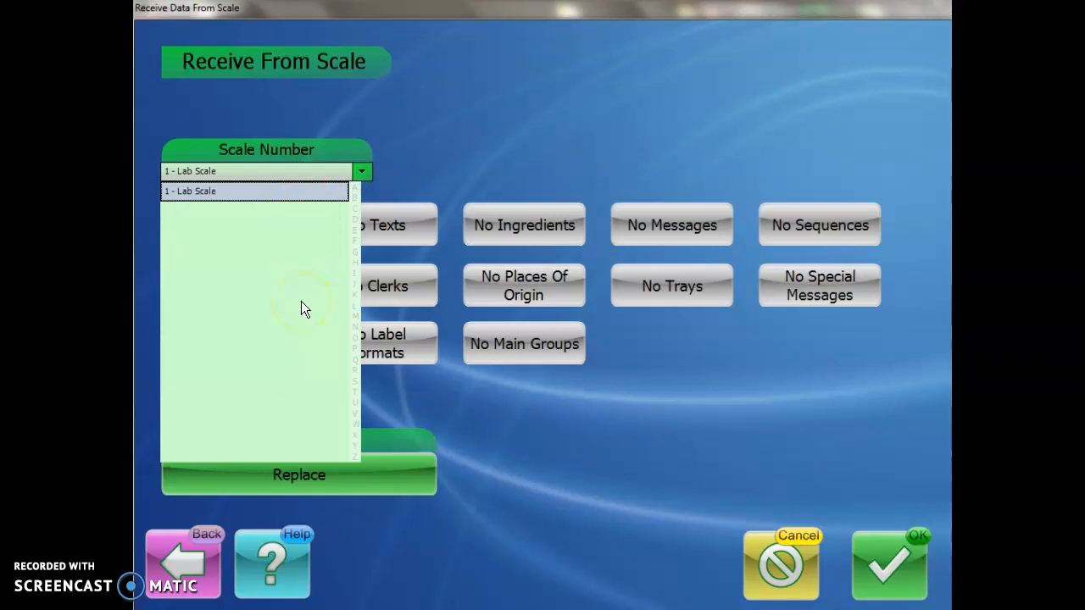
pyautogui.click(227, 191)
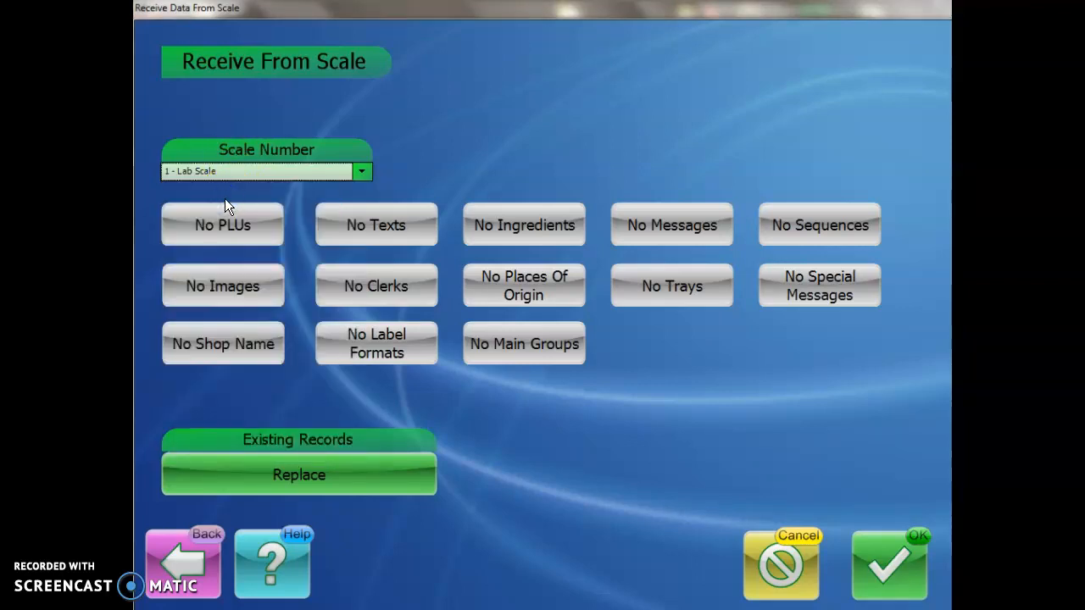
# Step: Turn on all thirteen data categories, including shop name, label formats up to 69 and main groups
pyautogui.click(227, 229)
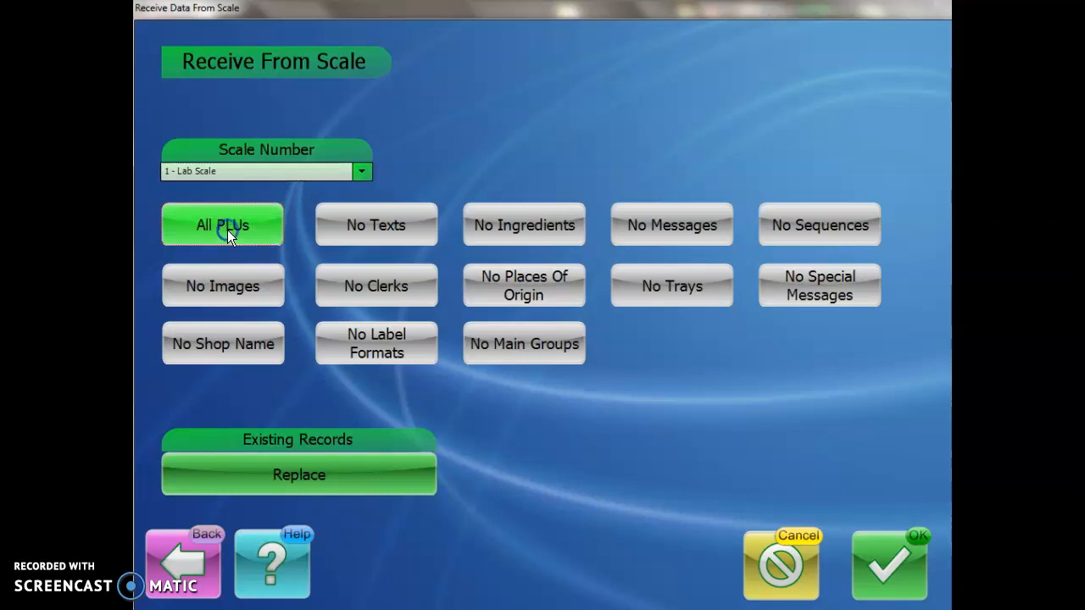
pyautogui.click(371, 221)
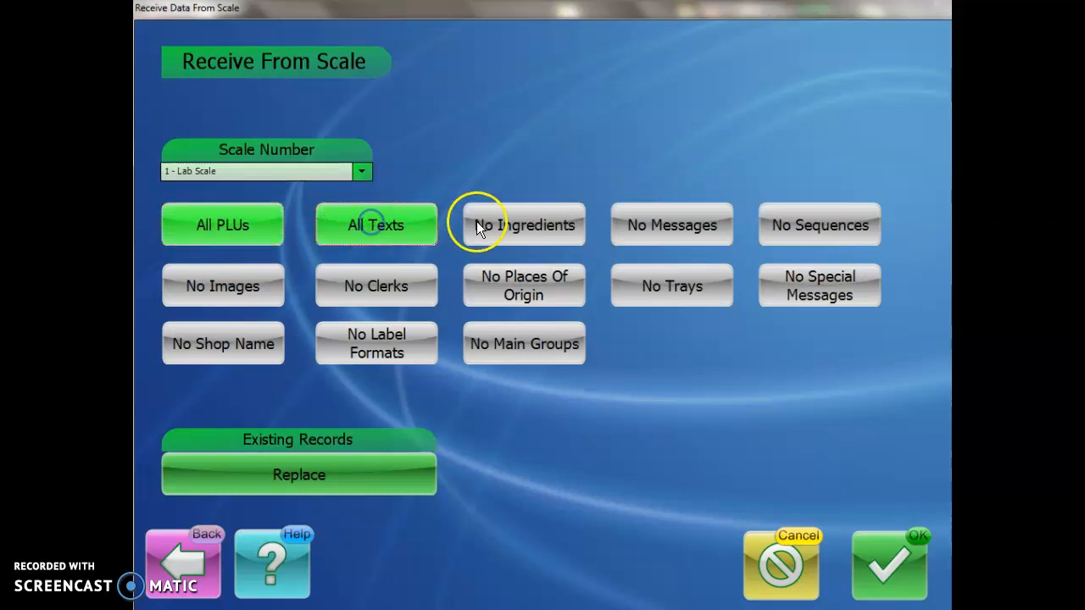
pyautogui.click(531, 221)
pyautogui.click(637, 222)
pyautogui.click(805, 223)
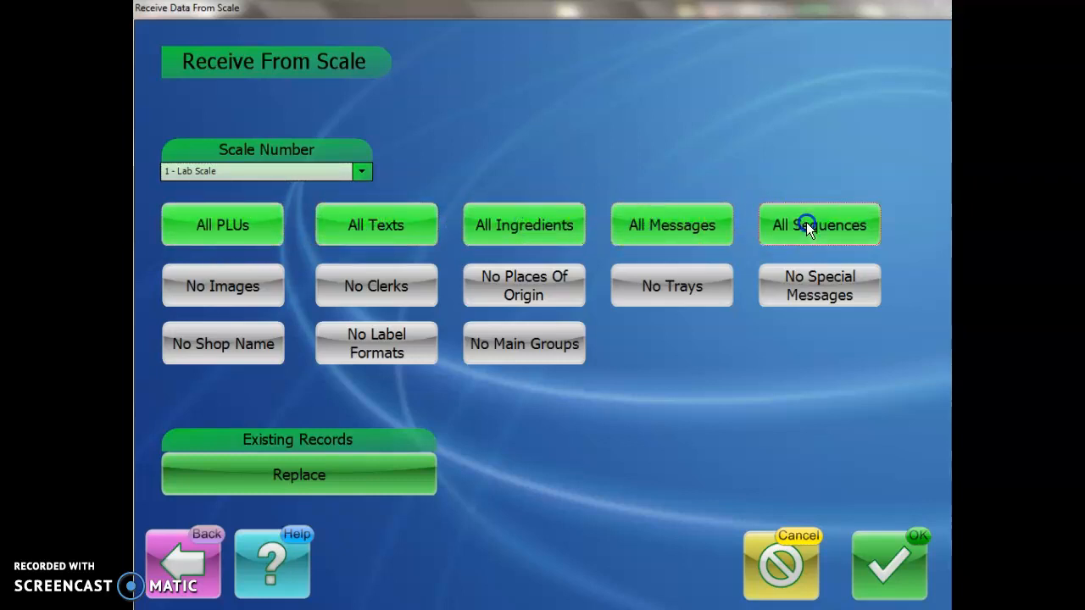
pyautogui.click(190, 291)
pyautogui.click(364, 286)
pyautogui.click(500, 286)
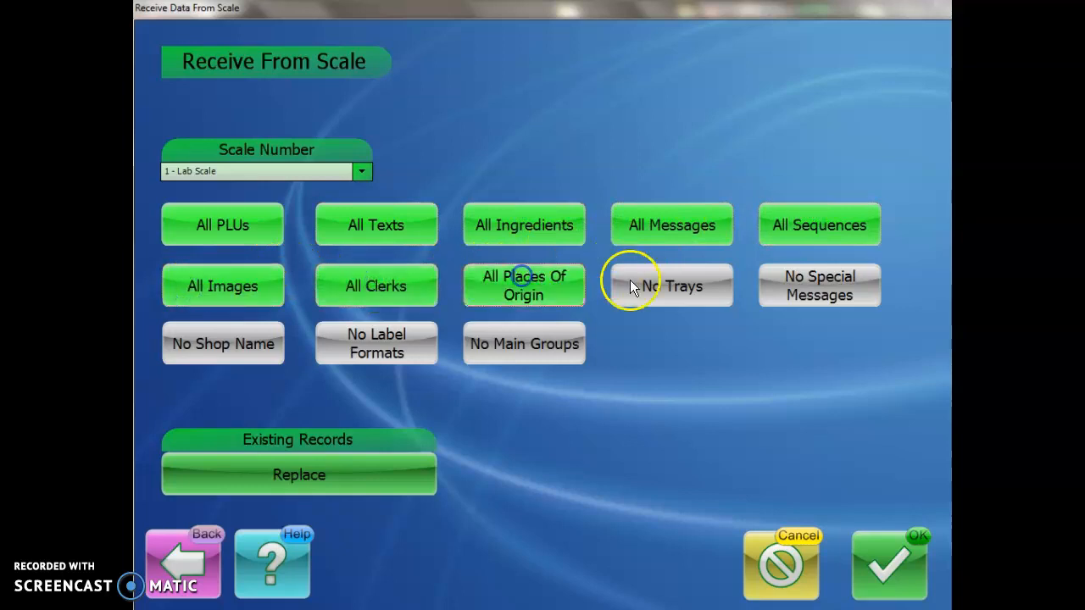
pyautogui.click(651, 289)
pyautogui.click(811, 286)
pyautogui.click(208, 344)
pyautogui.click(343, 343)
pyautogui.click(504, 338)
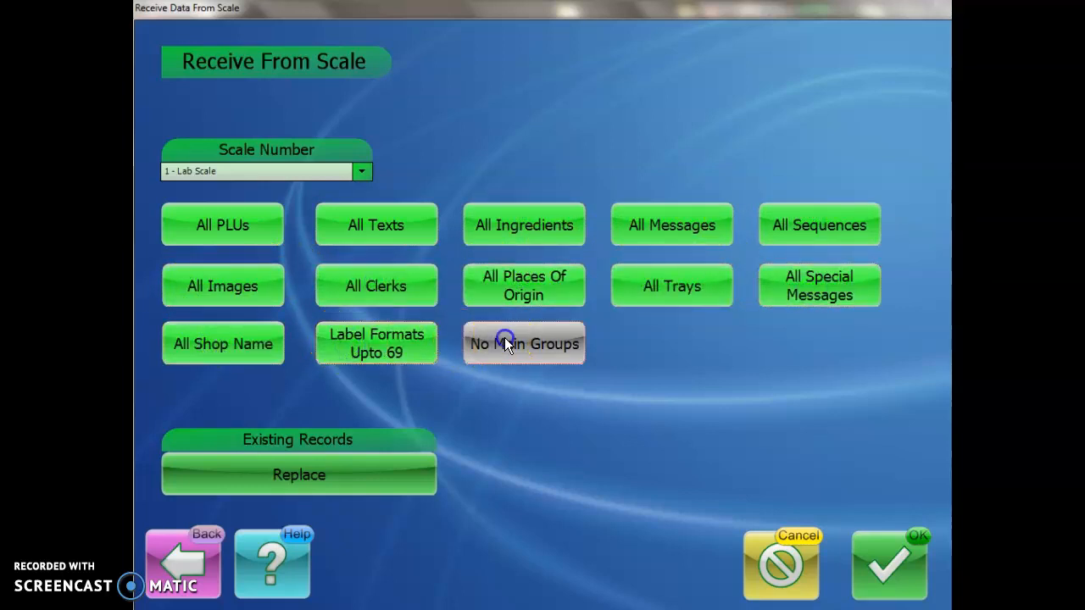
# Step: Turn clerks, images, places of origin, trays, special messages, sequences and messages back off
pyautogui.click(385, 286)
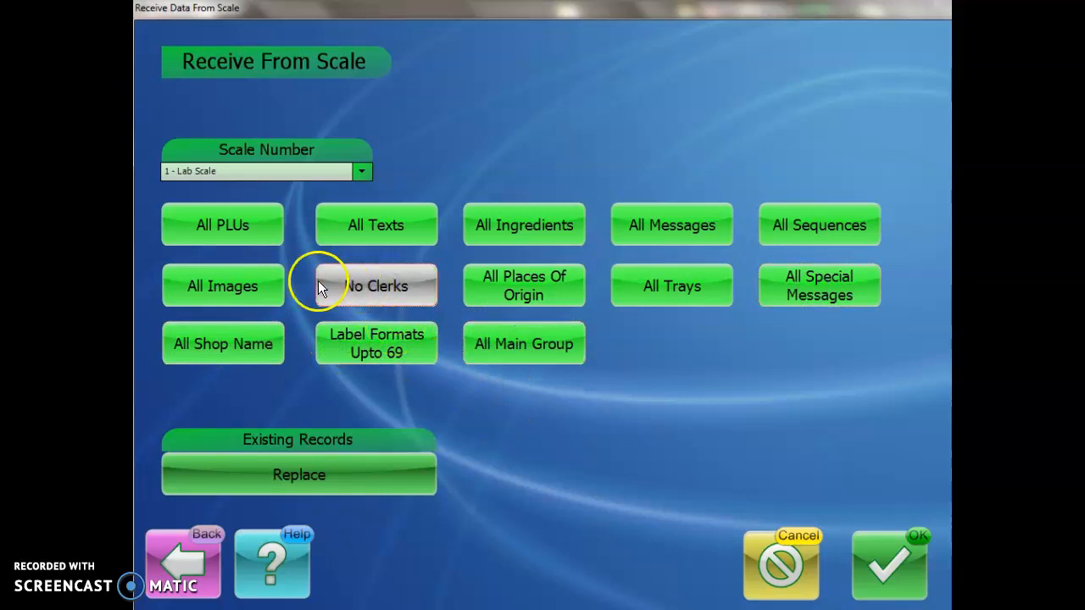
pyautogui.click(255, 292)
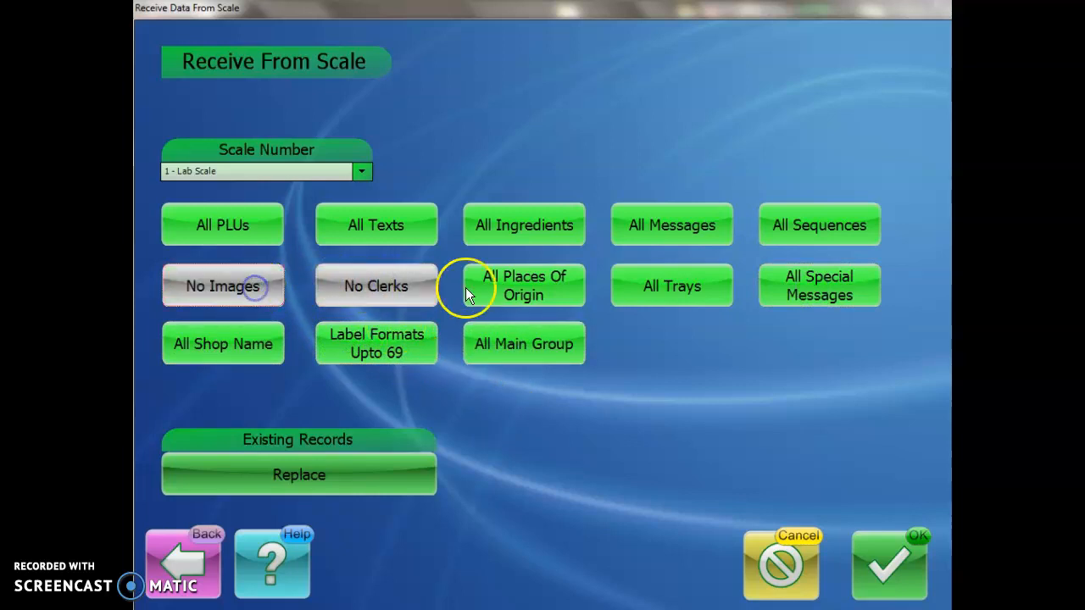
pyautogui.click(534, 289)
pyautogui.click(679, 285)
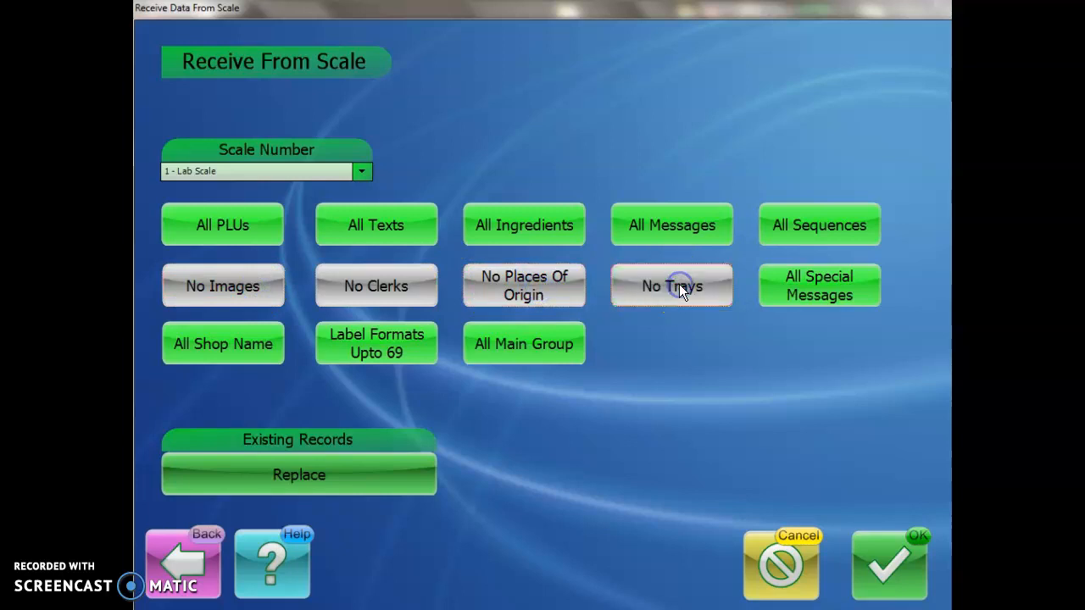
pyautogui.click(780, 281)
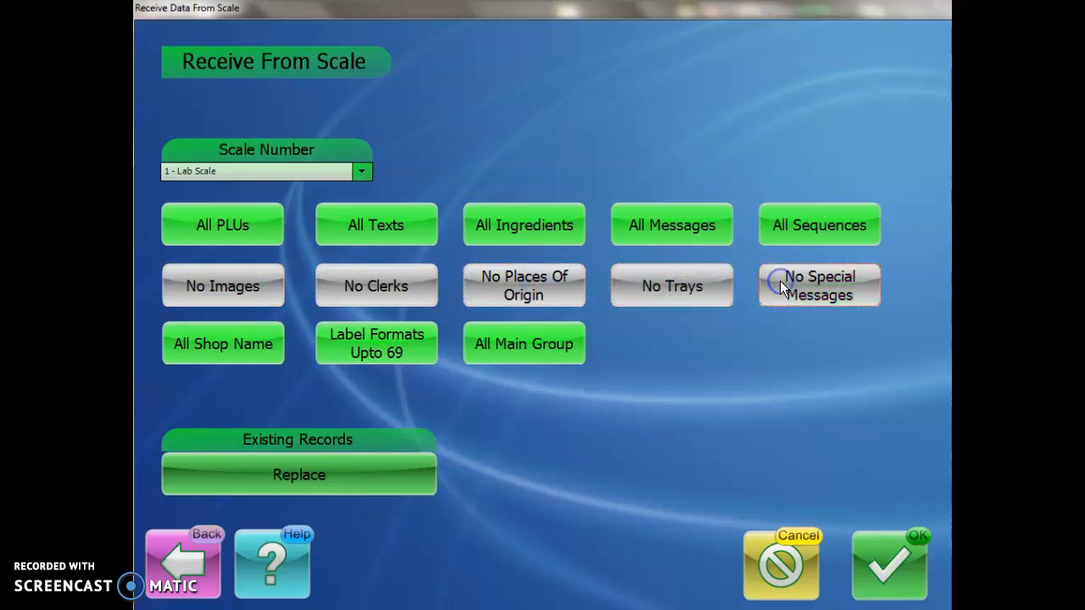
pyautogui.click(786, 233)
pyautogui.click(662, 230)
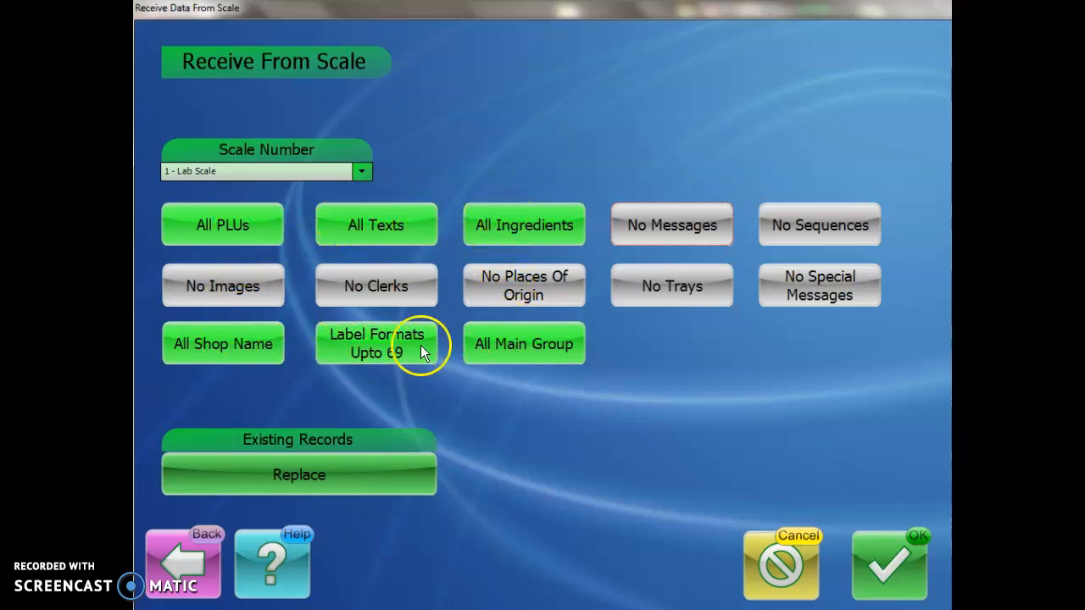
# Step: Set existing records to Automatic Replace and start receiving the selected data from Lab Scale
pyautogui.click(241, 225)
pyautogui.click(303, 472)
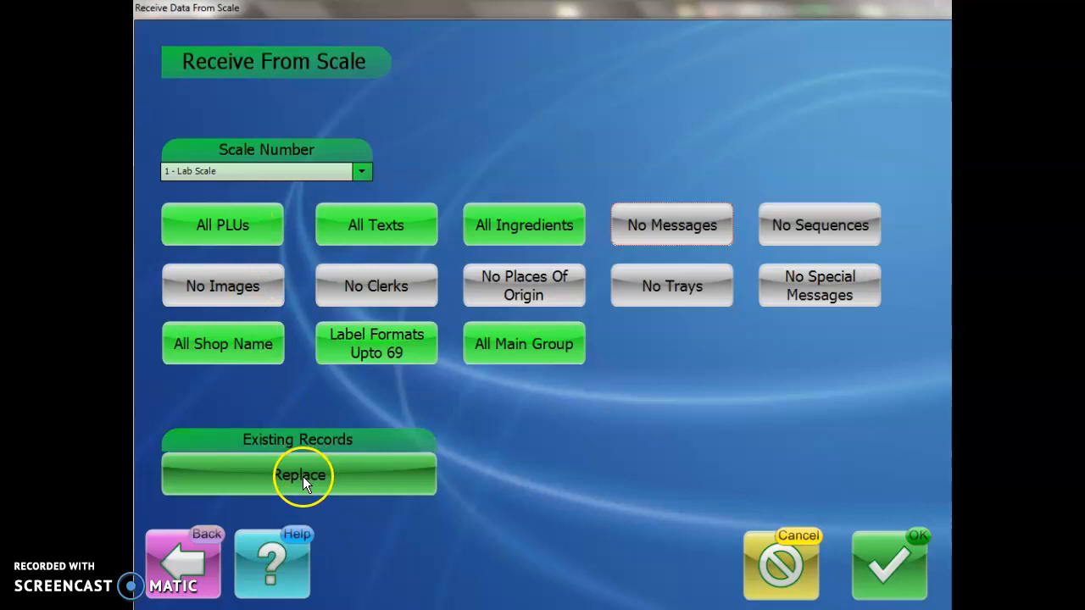
pyautogui.click(194, 477)
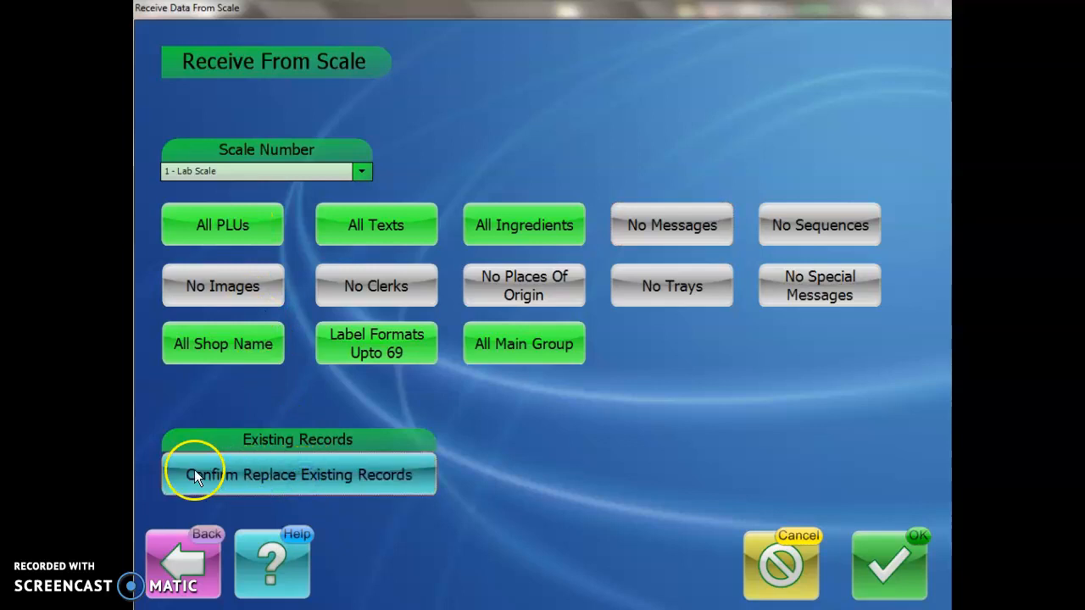
pyautogui.click(368, 476)
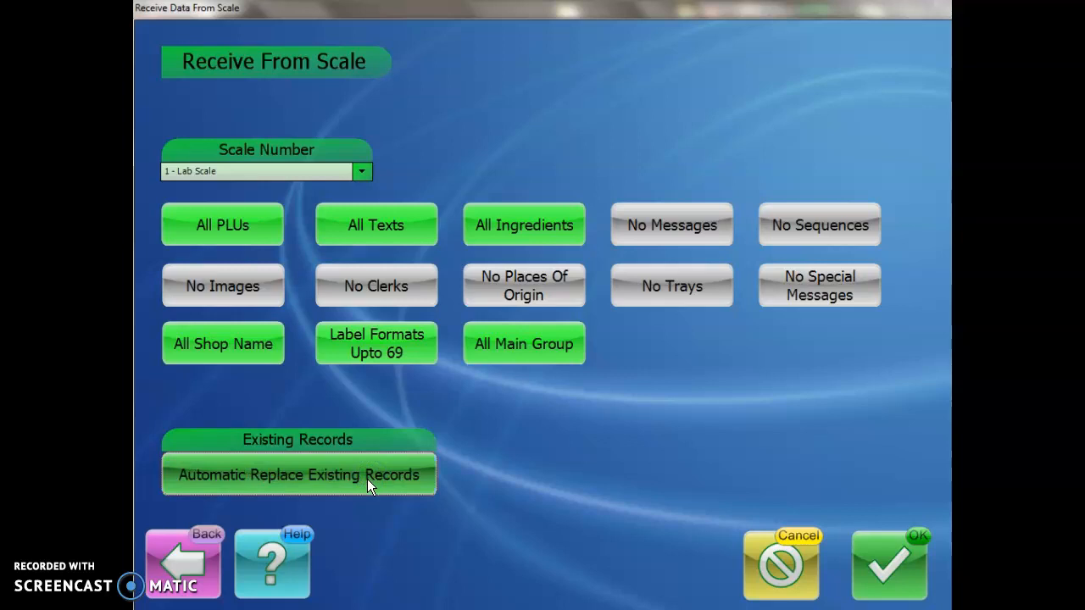
pyautogui.click(902, 553)
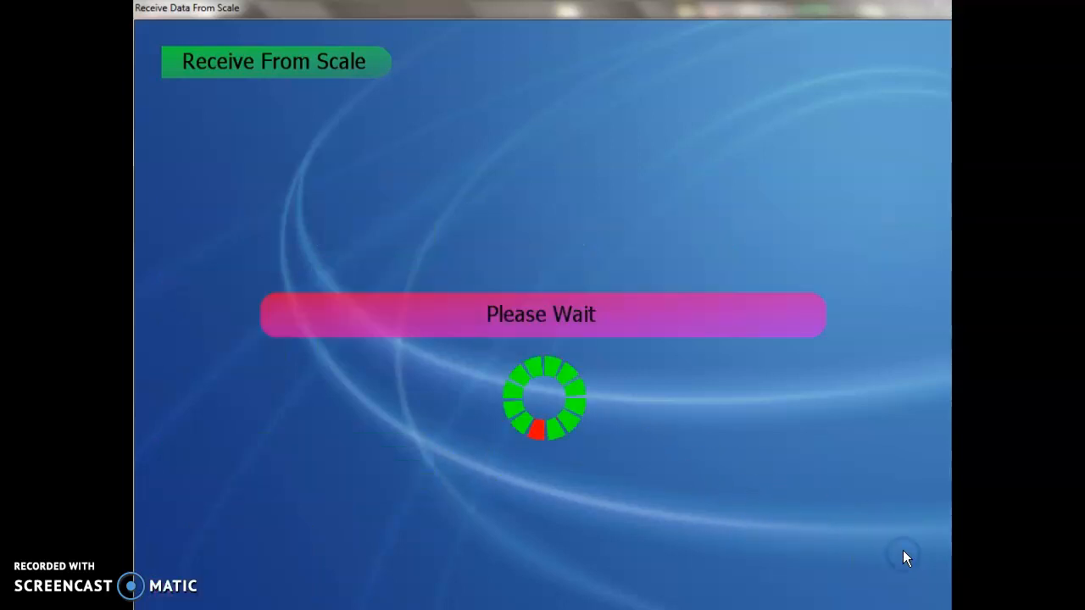
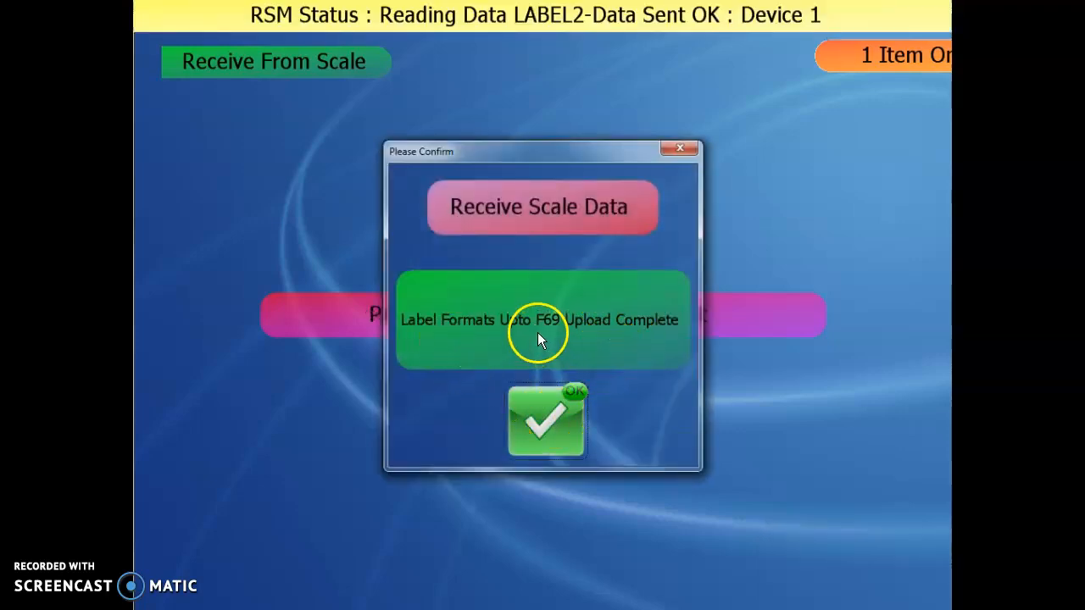
# Step: Confirm the label format, text link, label name, shop name and main group uploads, then dismiss the department warning
pyautogui.click(557, 410)
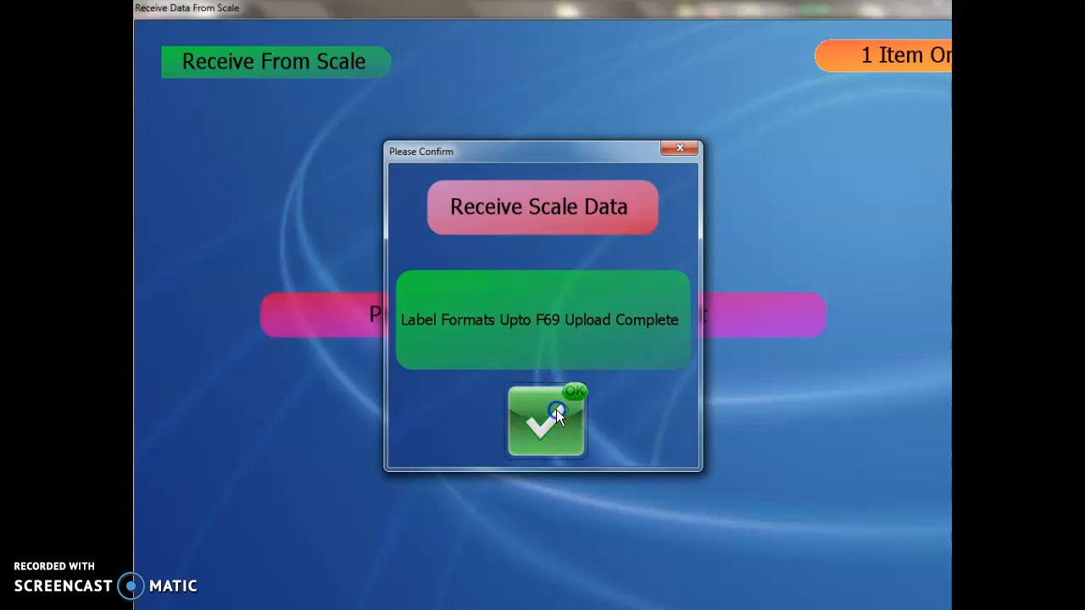
pyautogui.click(545, 425)
pyautogui.click(544, 425)
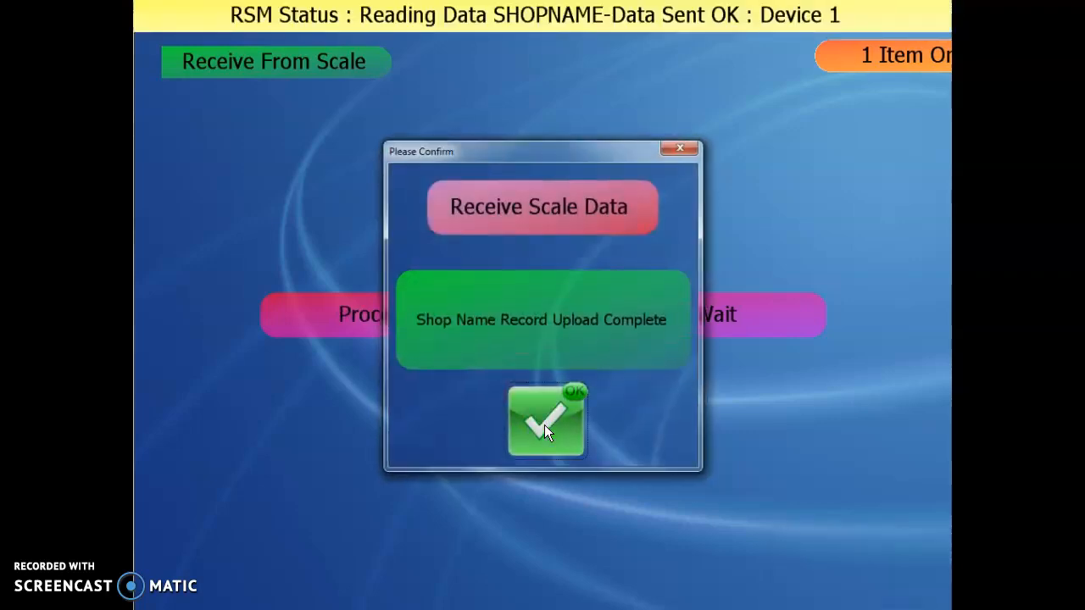
pyautogui.click(544, 425)
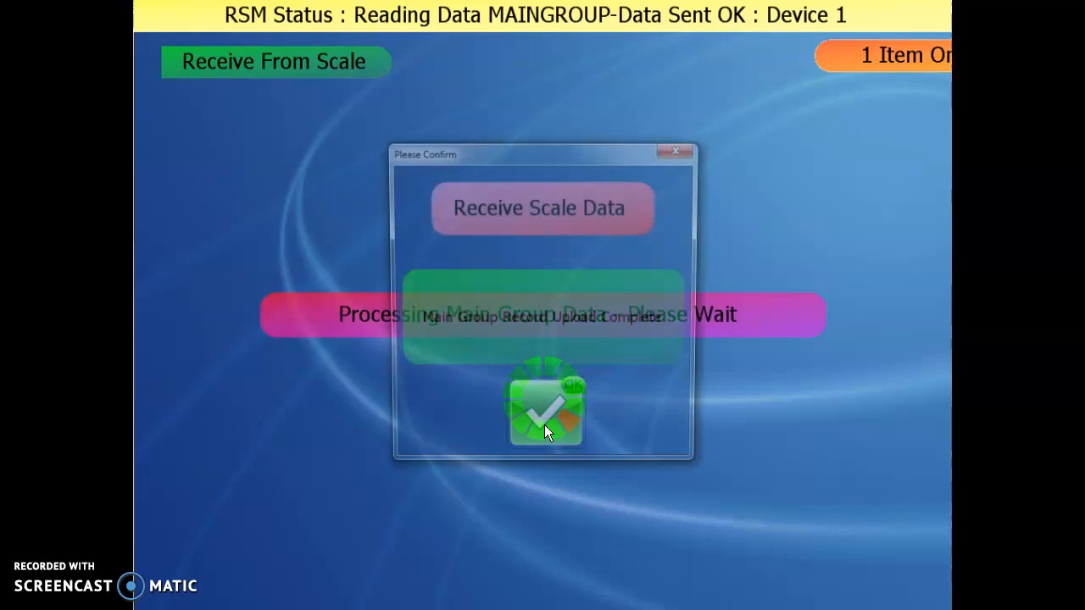
pyautogui.click(545, 425)
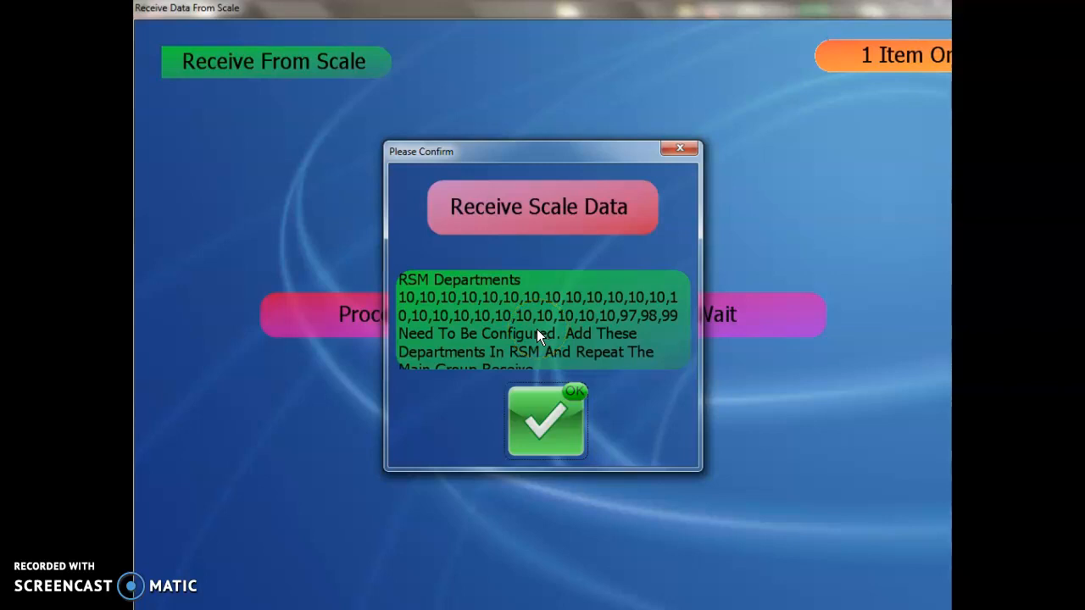
pyautogui.click(559, 425)
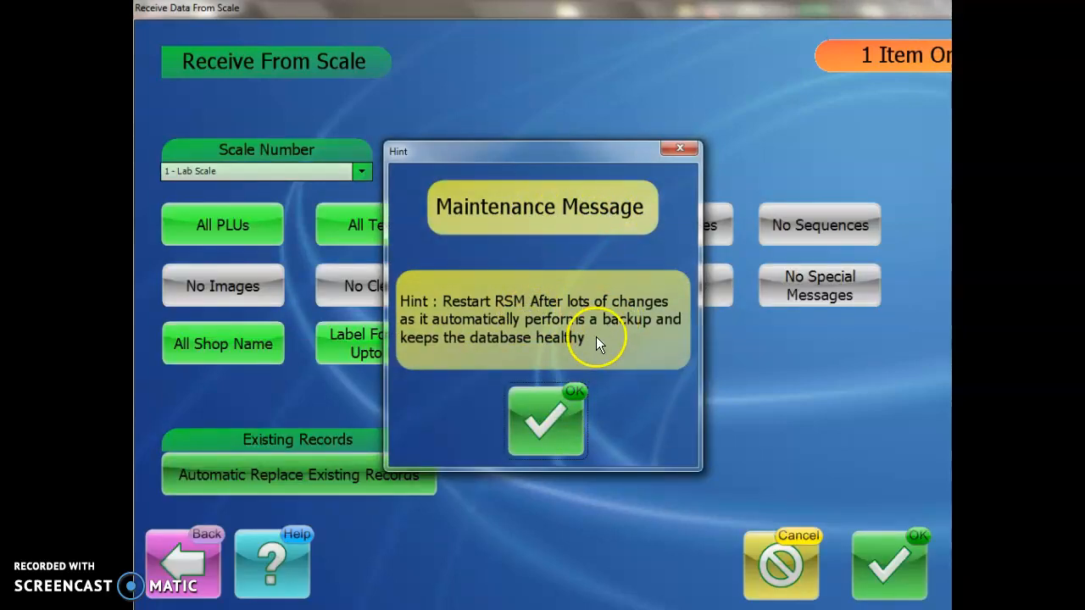
# Step: Dismiss the maintenance hint and go back from the receive screen to the Programming menu
pyautogui.click(565, 432)
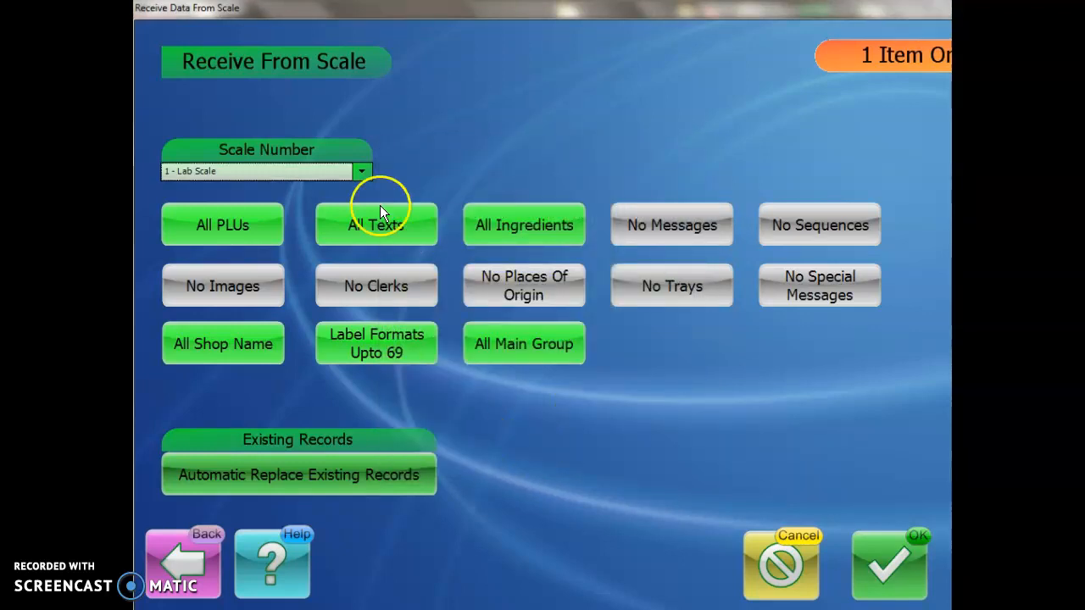
pyautogui.click(195, 547)
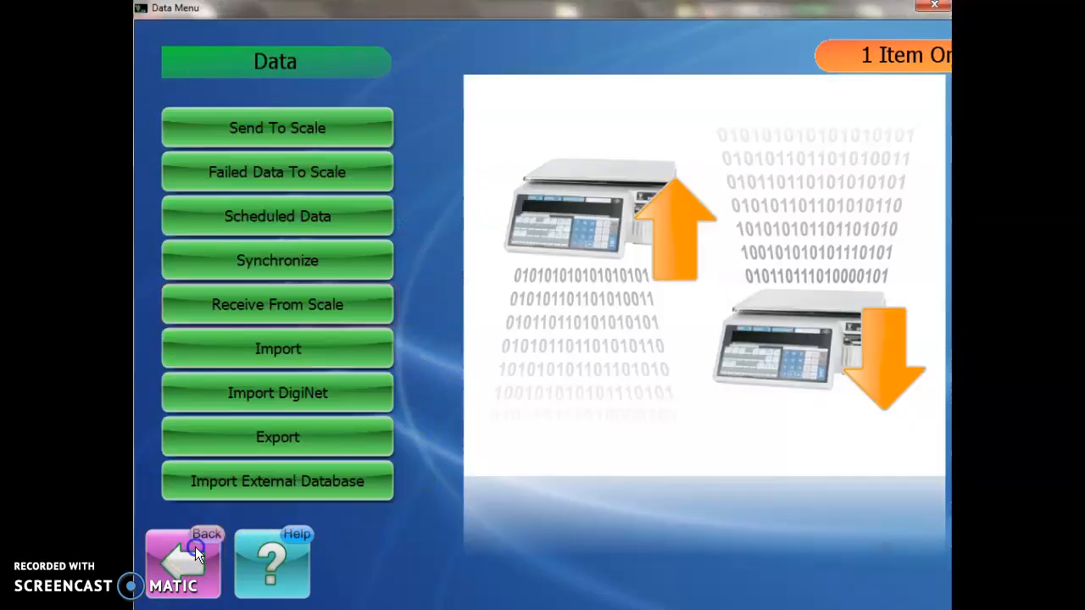
pyautogui.click(183, 534)
pyautogui.click(615, 156)
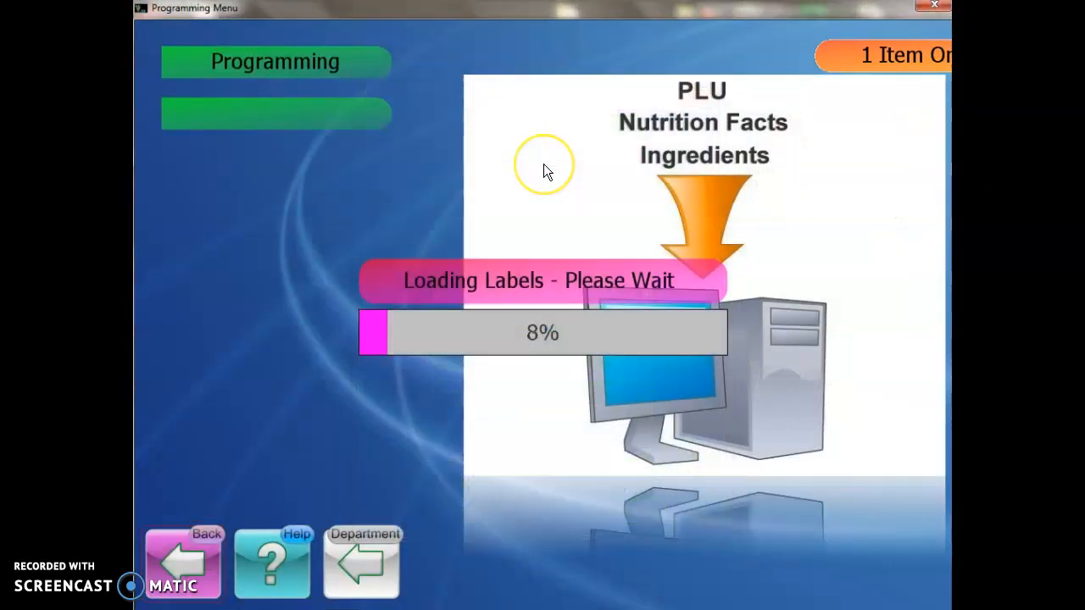
# Step: Browse the received PLU records list, then close it without choosing one
pyautogui.click(330, 169)
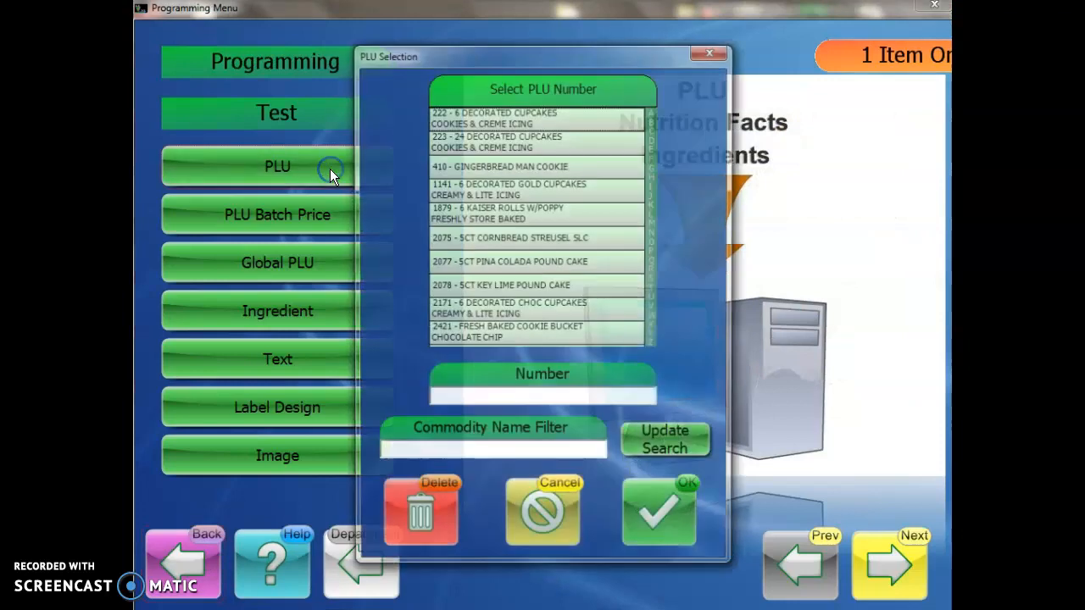
pyautogui.scroll(-10, 546, 182)
pyautogui.scroll(-12, 545, 182)
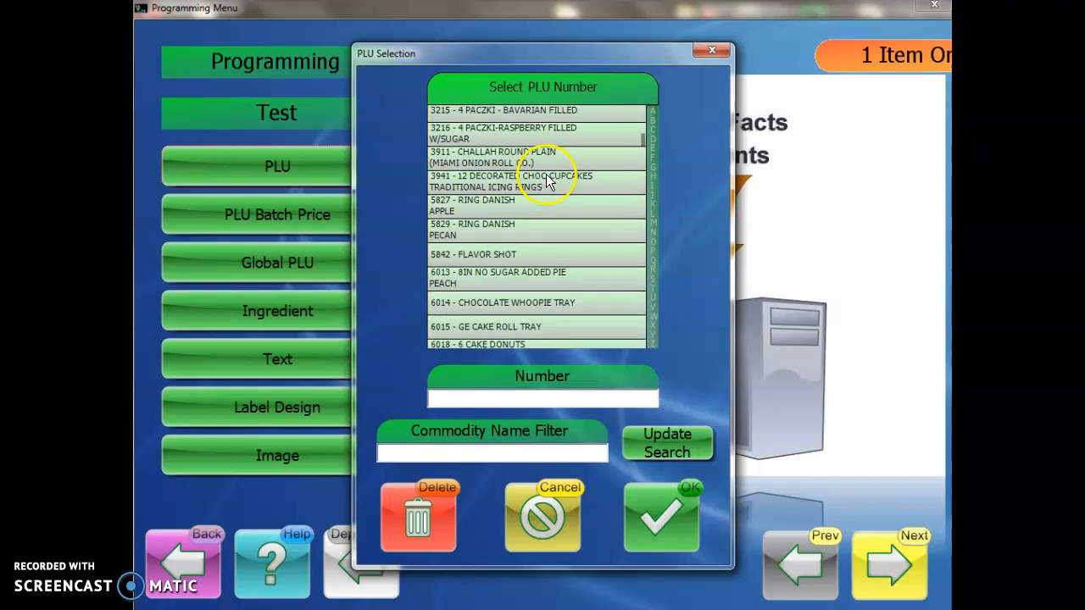
pyautogui.scroll(-10, 546, 175)
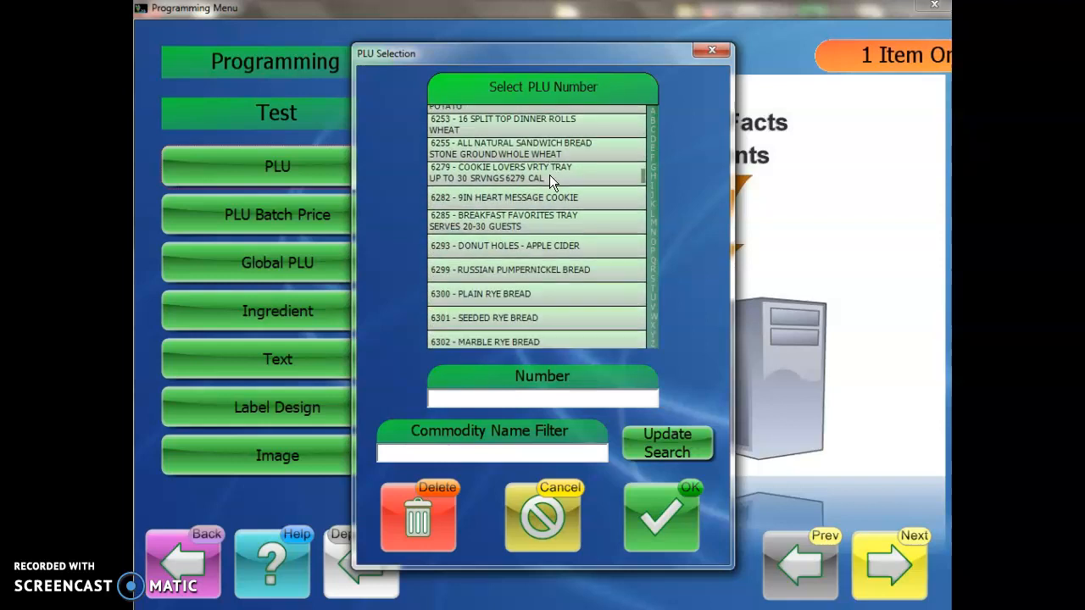
pyautogui.scroll(-10, 550, 174)
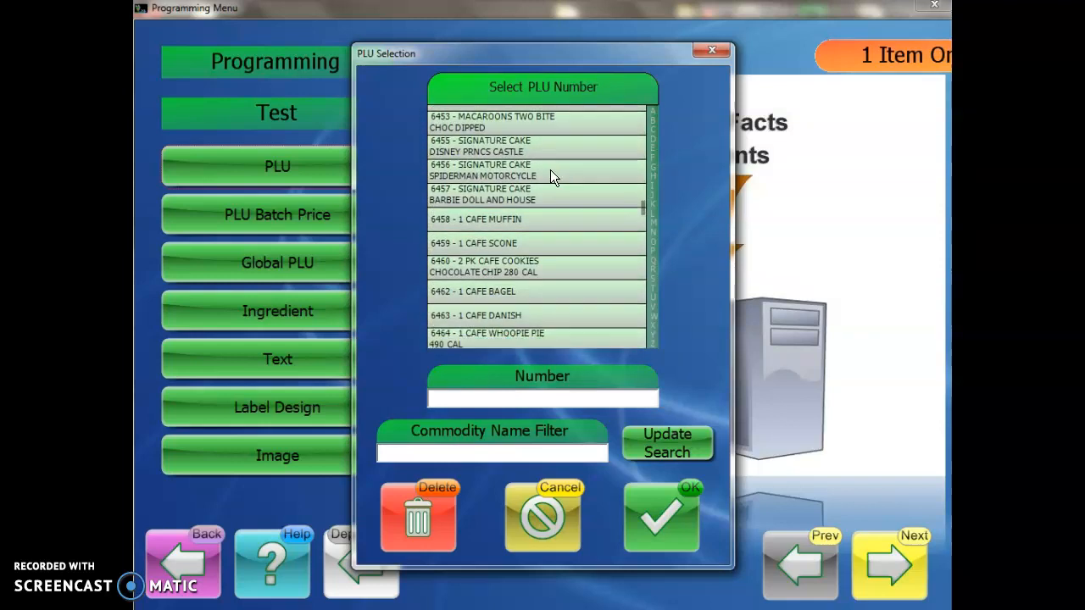
pyautogui.scroll(-10, 550, 175)
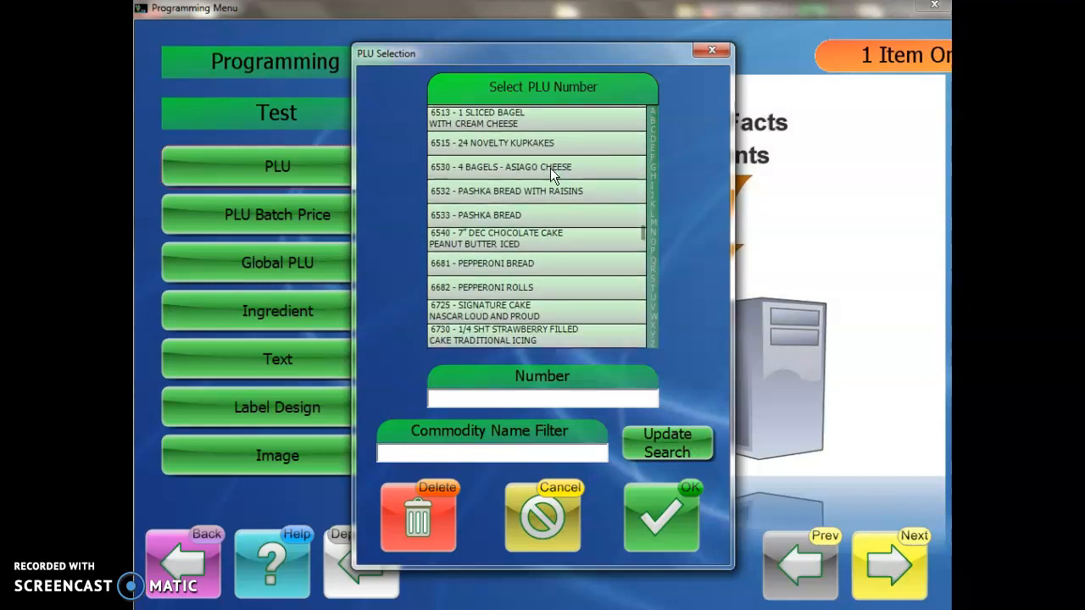
pyautogui.scroll(-2, 551, 168)
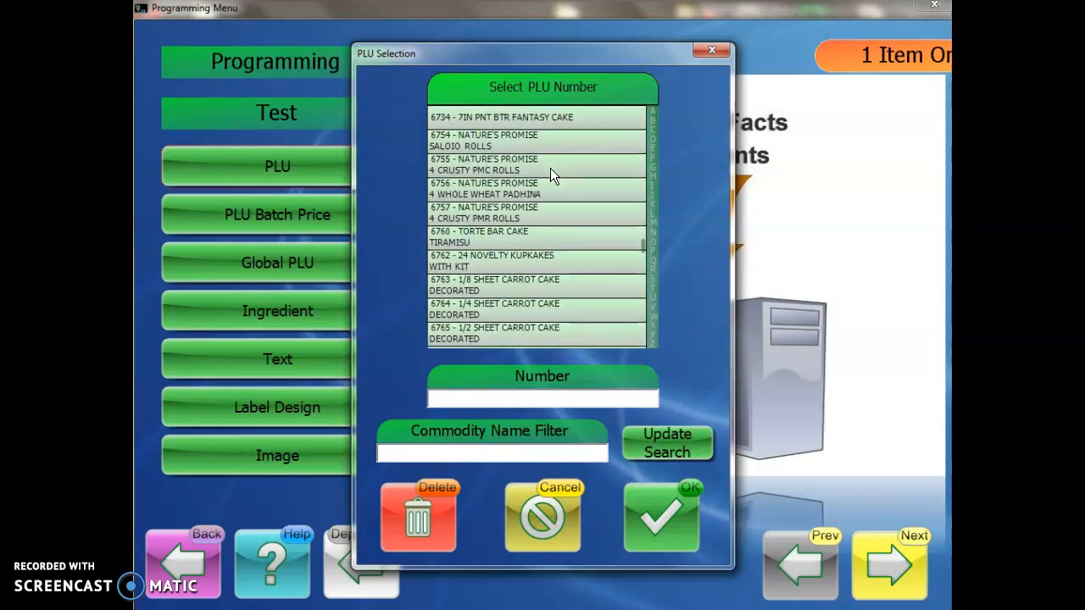
pyautogui.click(545, 171)
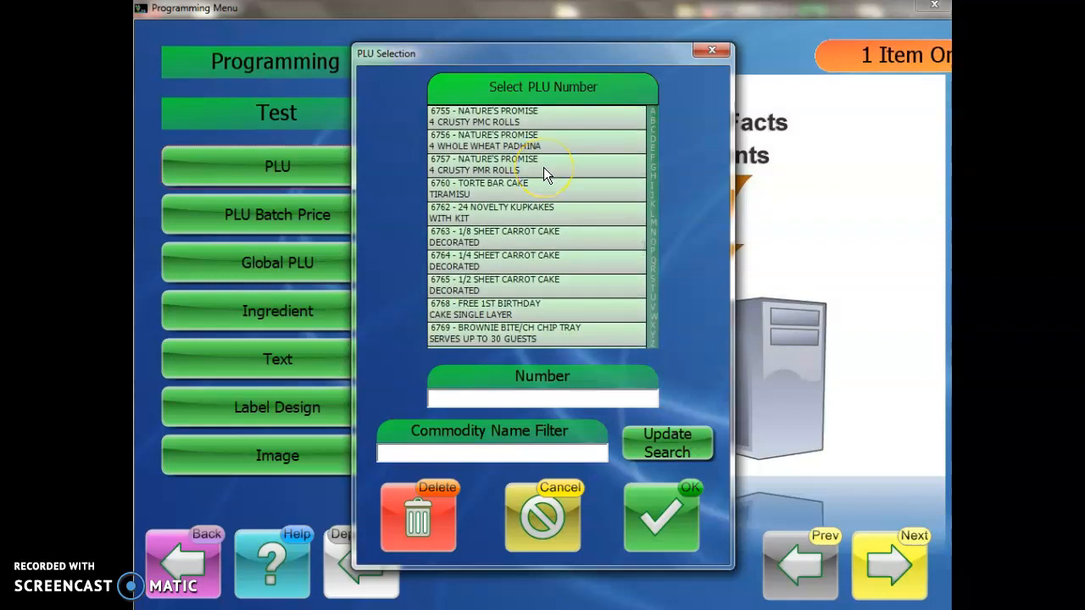
pyautogui.click(557, 207)
pyautogui.scroll(-4, 543, 229)
pyautogui.scroll(-6, 531, 226)
pyautogui.scroll(-15, 532, 208)
pyautogui.scroll(-15, 535, 199)
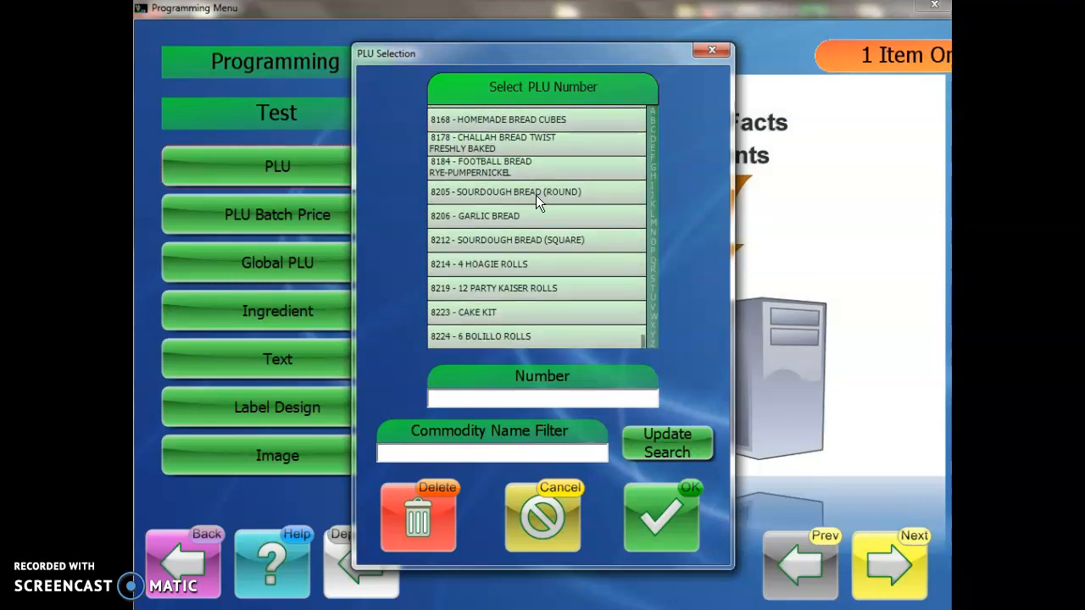
pyautogui.click(516, 352)
pyautogui.click(544, 514)
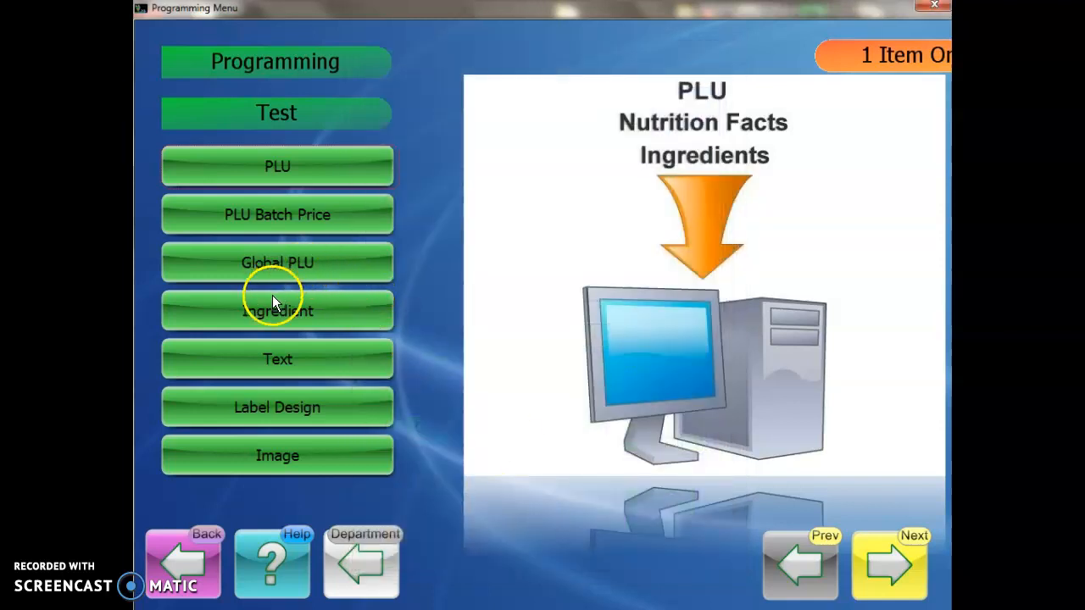
# Step: Check the empty ingredient list and the text list, then bring up label formats F01–F06
pyautogui.click(271, 309)
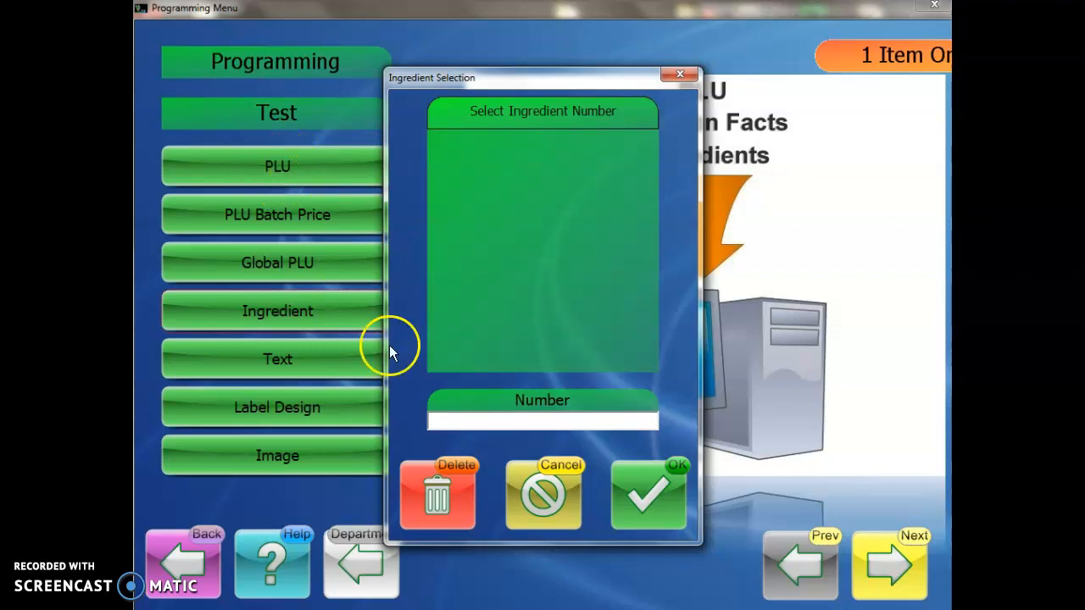
pyautogui.click(548, 491)
pyautogui.click(312, 358)
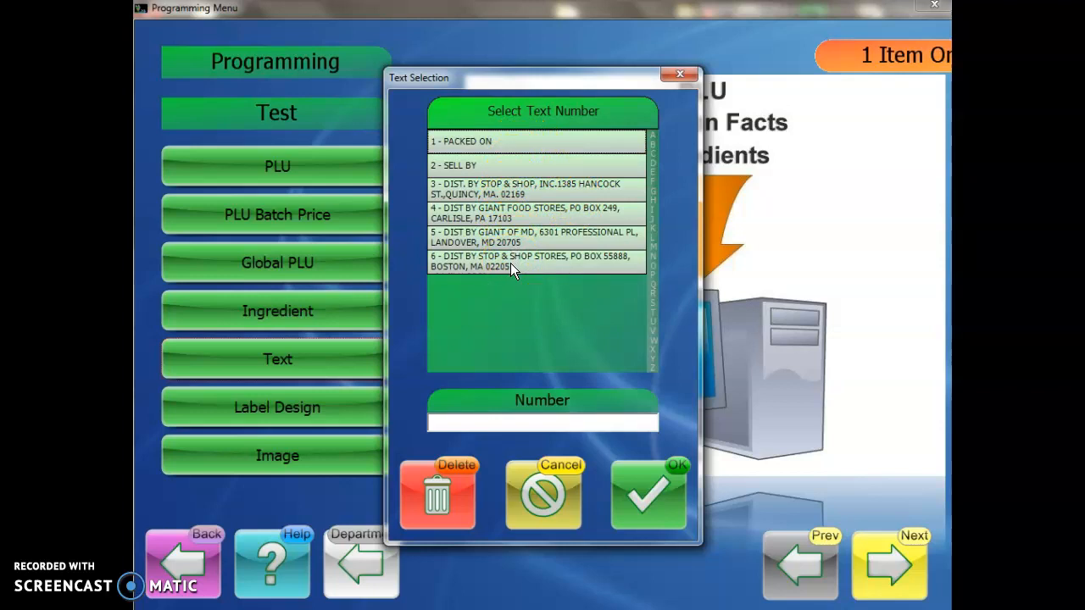
pyautogui.click(544, 490)
pyautogui.click(320, 416)
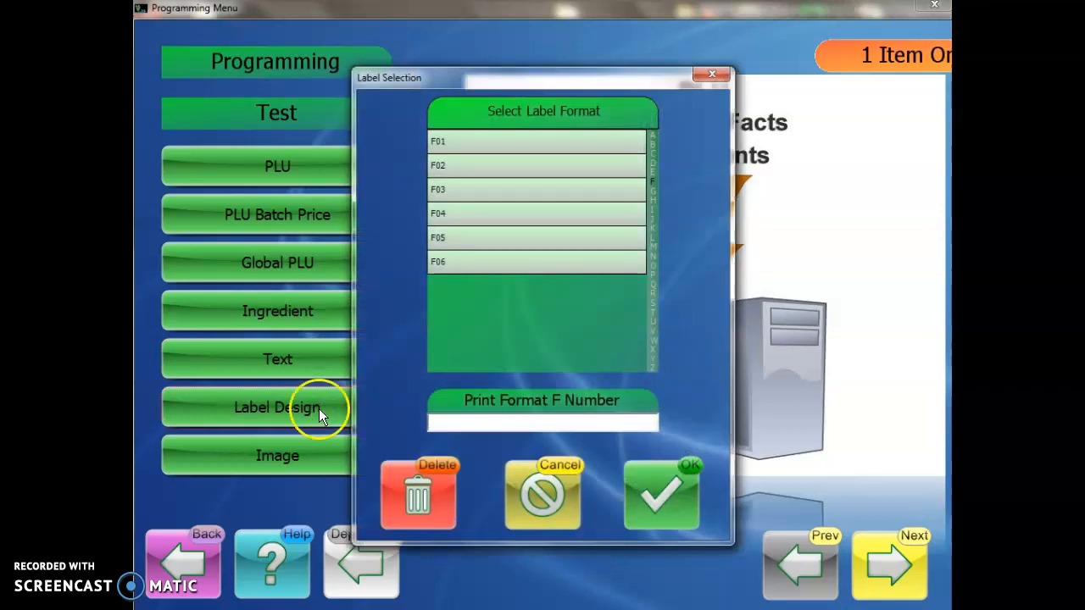
# Step: Review label format F01 in the Label Designer and close it without saving
pyautogui.doubleClick(485, 143)
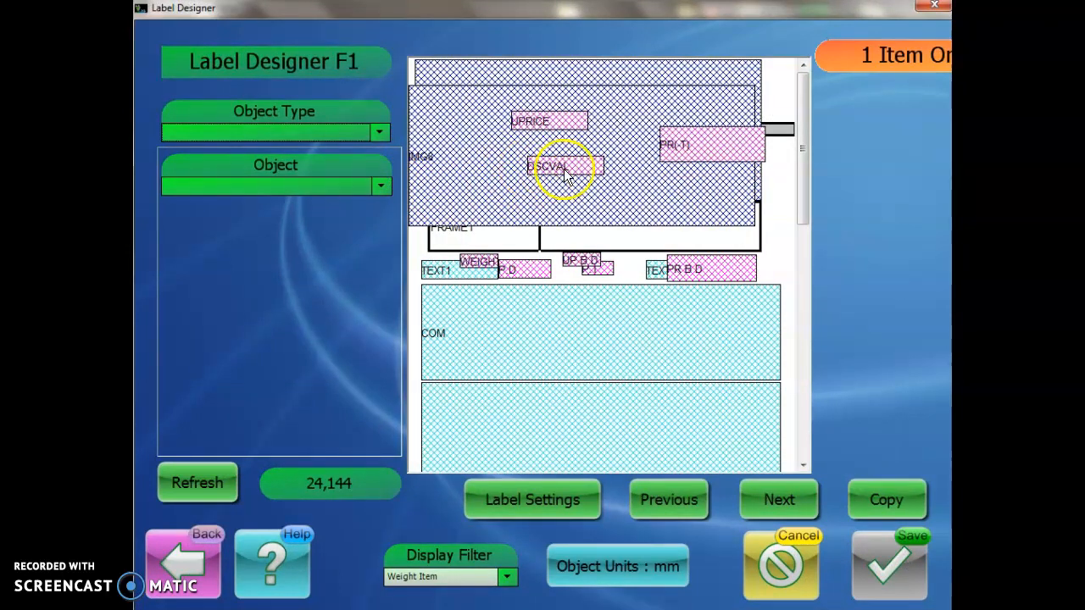
pyautogui.moveTo(804, 108); pyautogui.dragTo(795, 298)
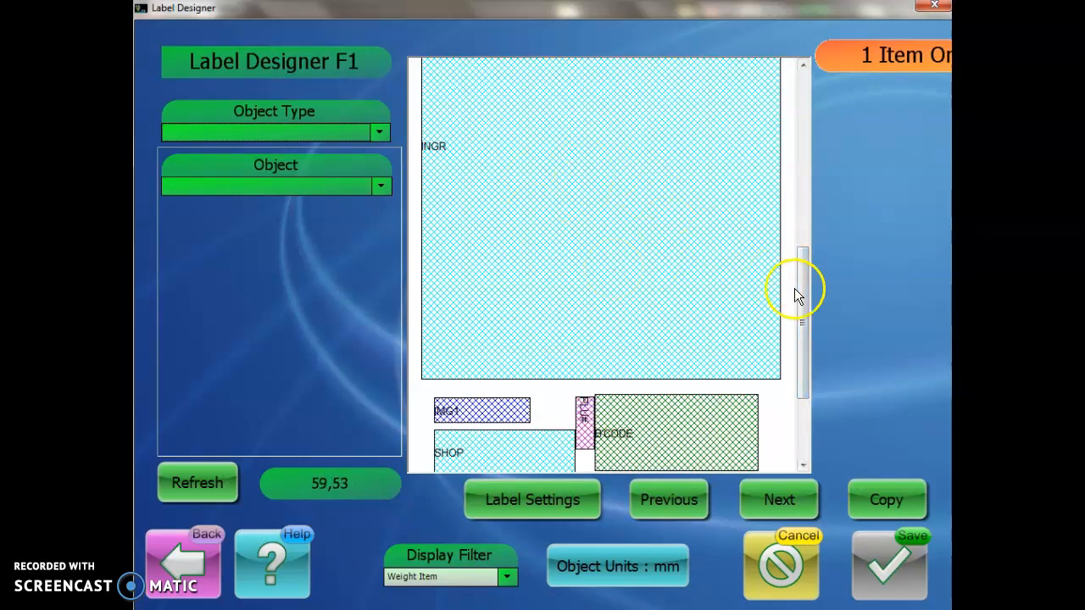
pyautogui.moveTo(808, 316); pyautogui.dragTo(816, 158)
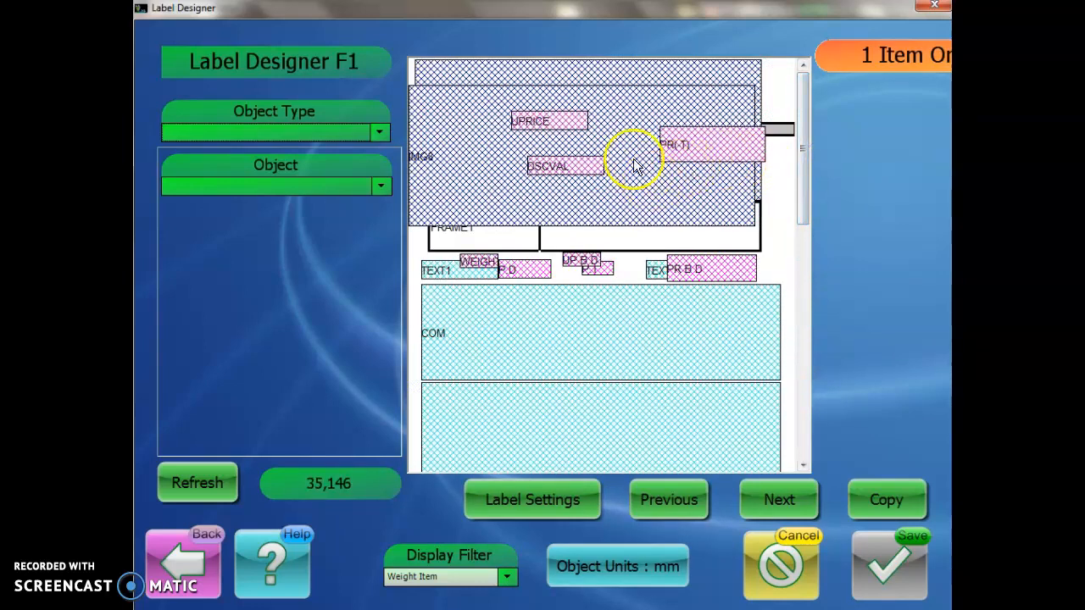
pyautogui.click(790, 578)
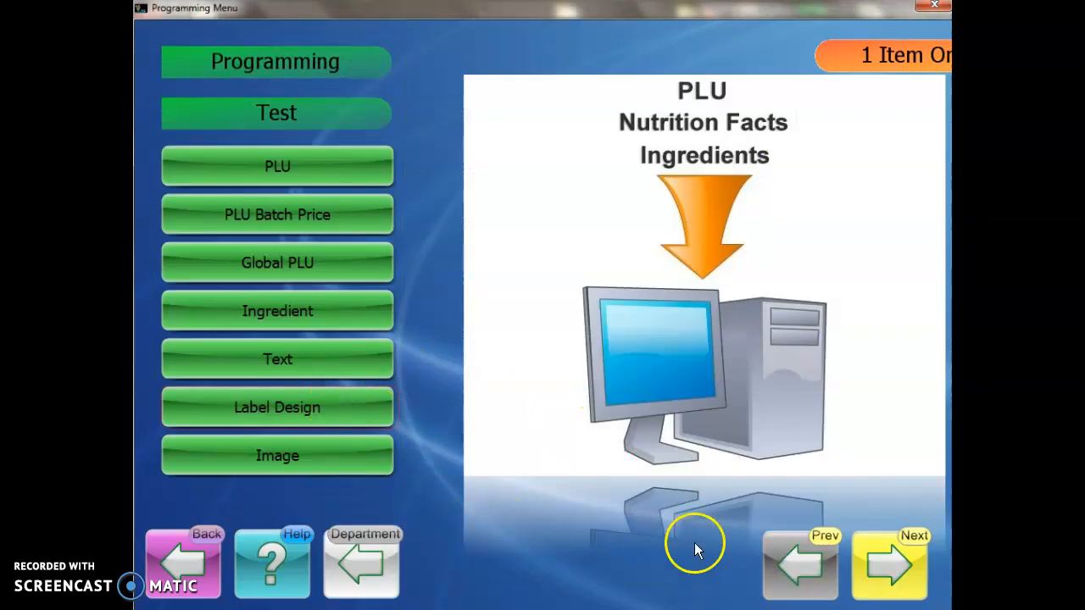
pyautogui.click(869, 556)
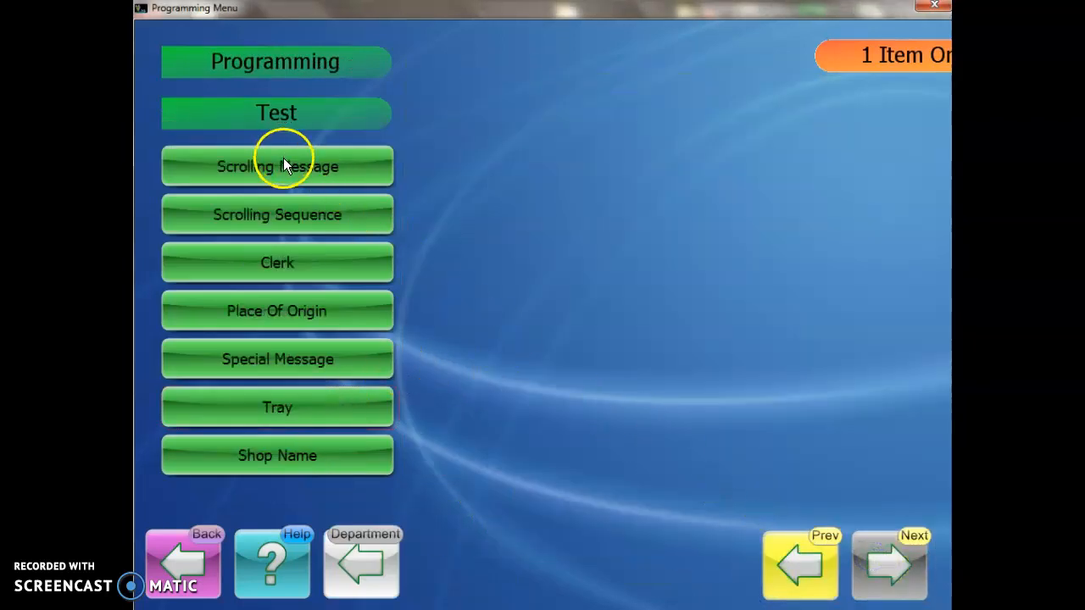
pyautogui.click(307, 459)
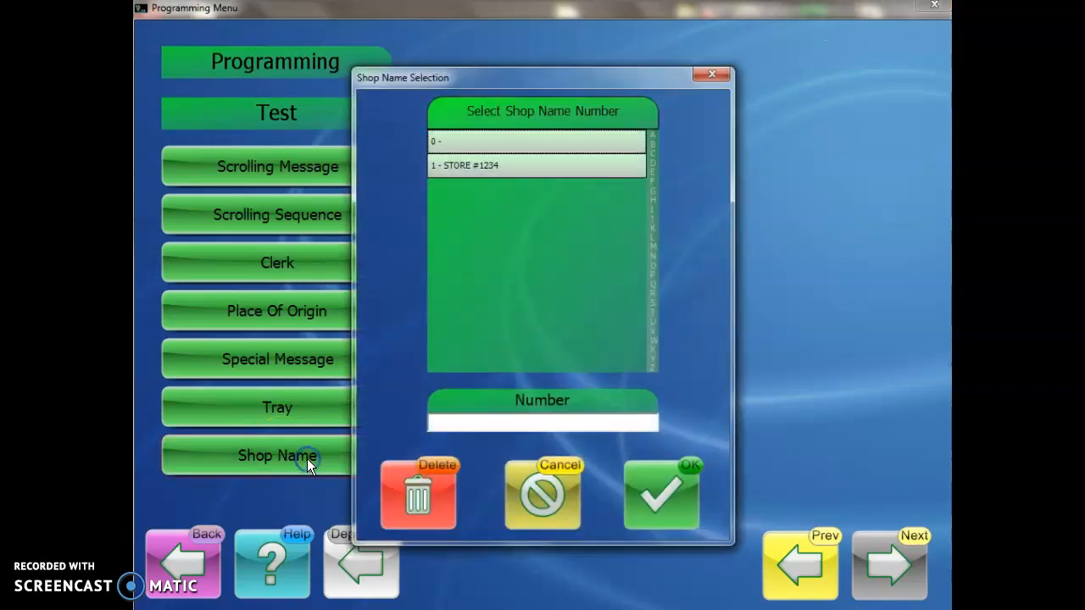
pyautogui.doubleClick(491, 169)
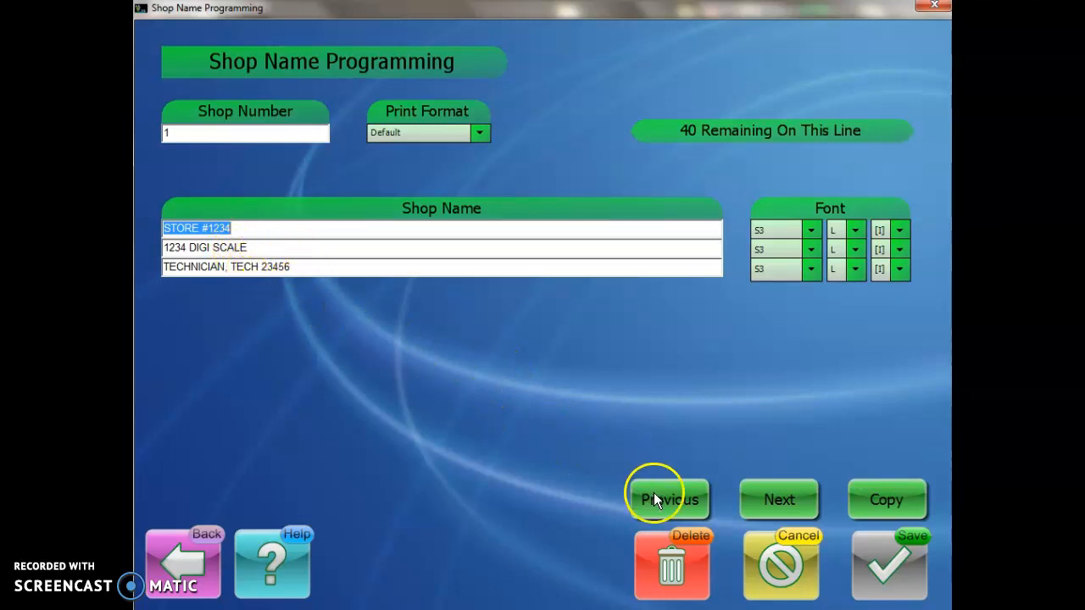
pyautogui.click(193, 546)
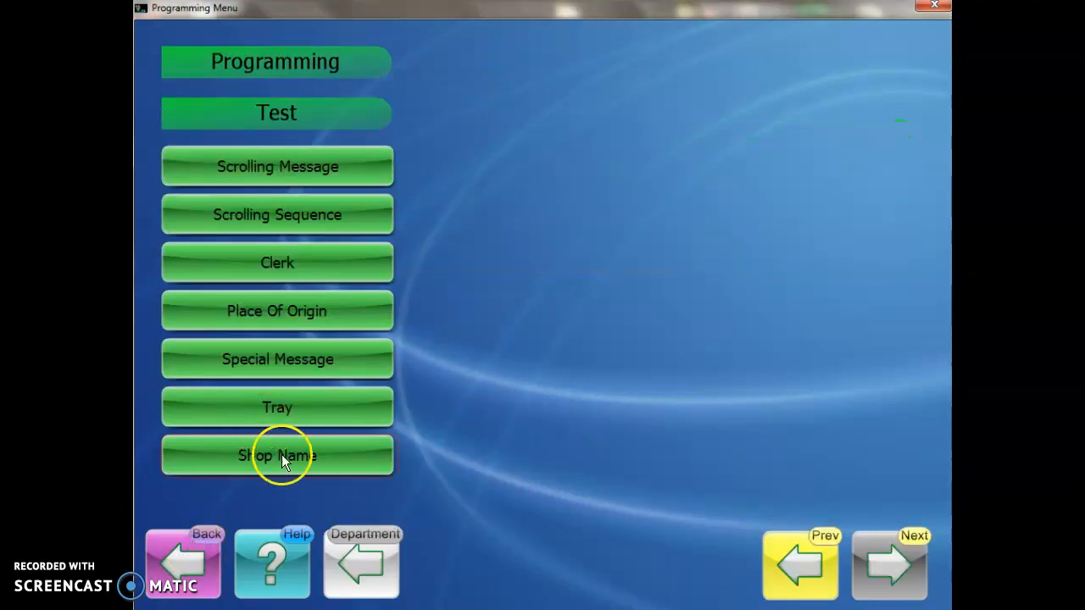
pyautogui.click(800, 564)
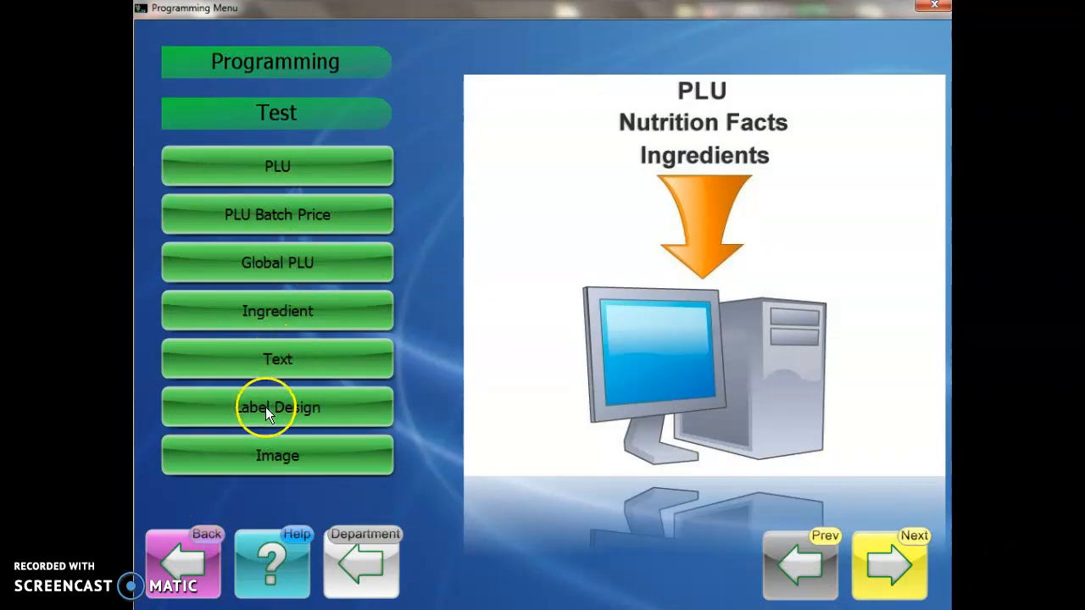
# Step: Review PLU 2077, 5CT PINA COLADA POUND CAKE, then return to the Main Menu and open Data
pyautogui.click(269, 167)
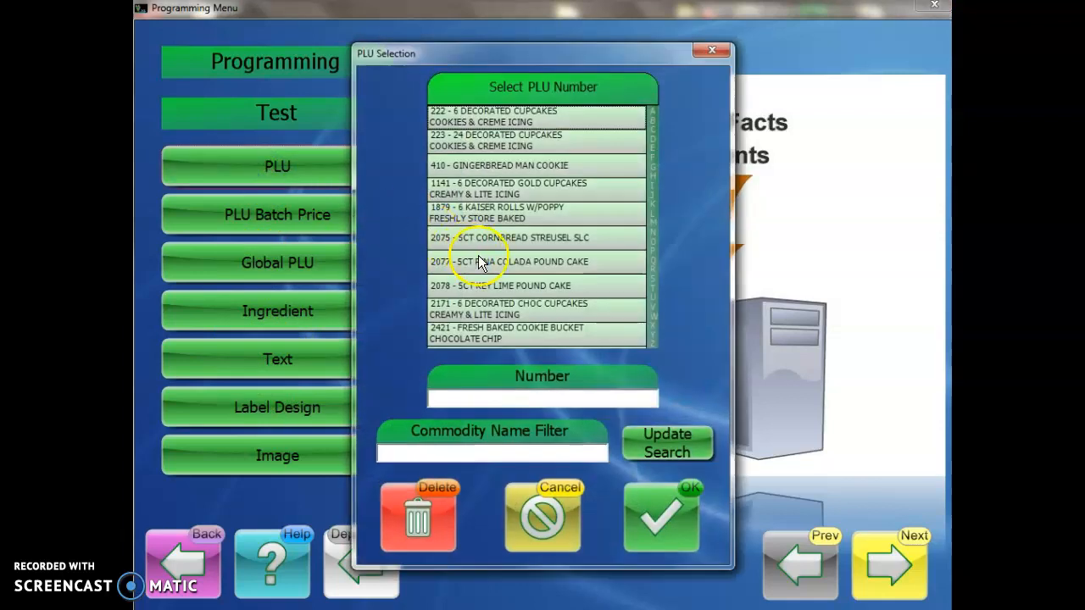
pyautogui.click(495, 265)
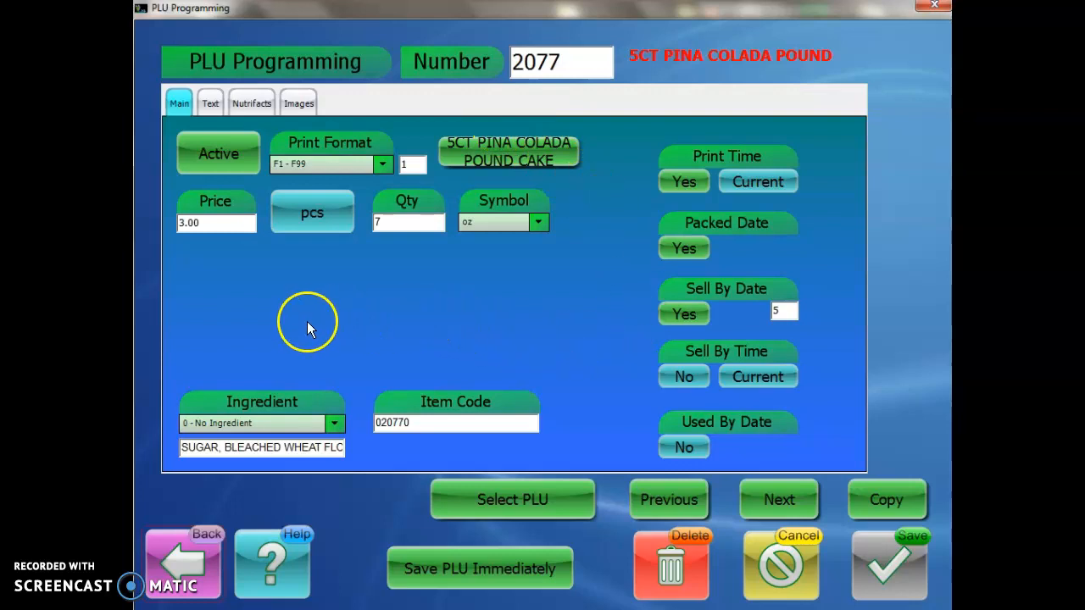
pyautogui.click(193, 547)
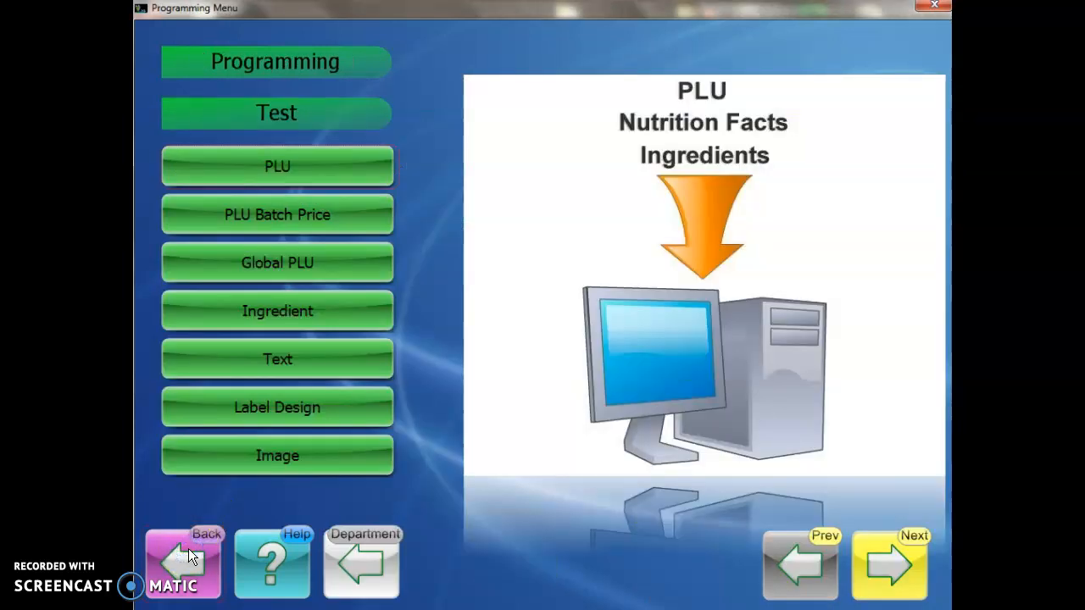
pyautogui.click(189, 549)
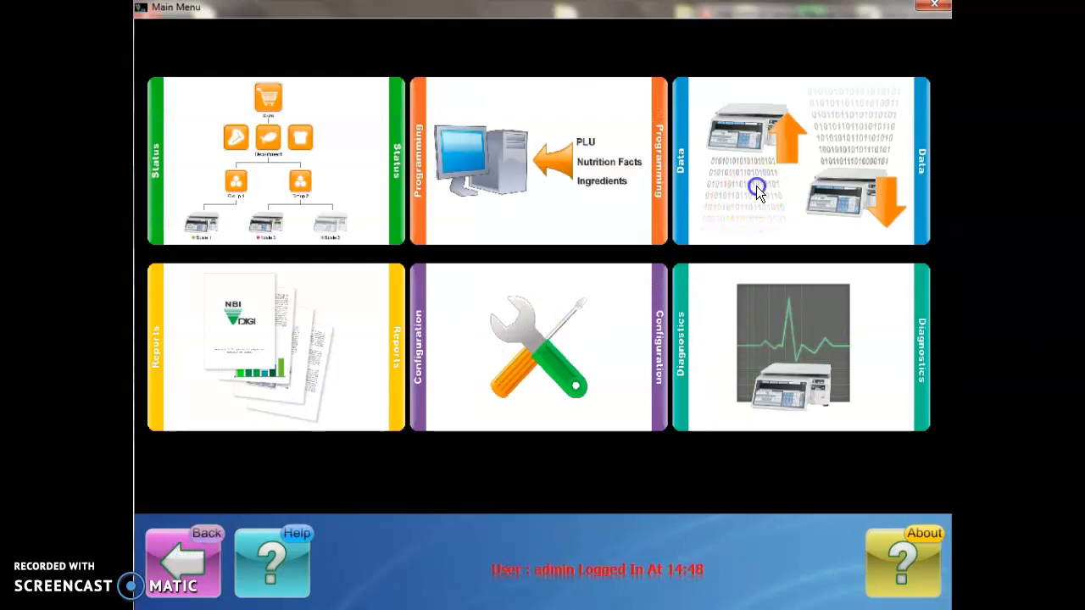
pyautogui.click(755, 182)
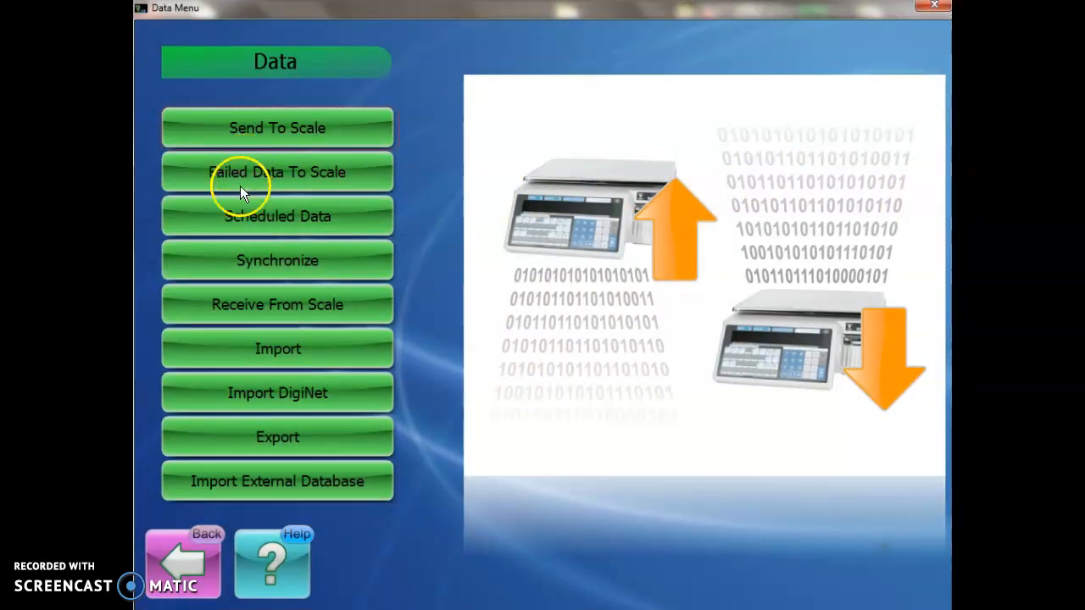
pyautogui.click(246, 261)
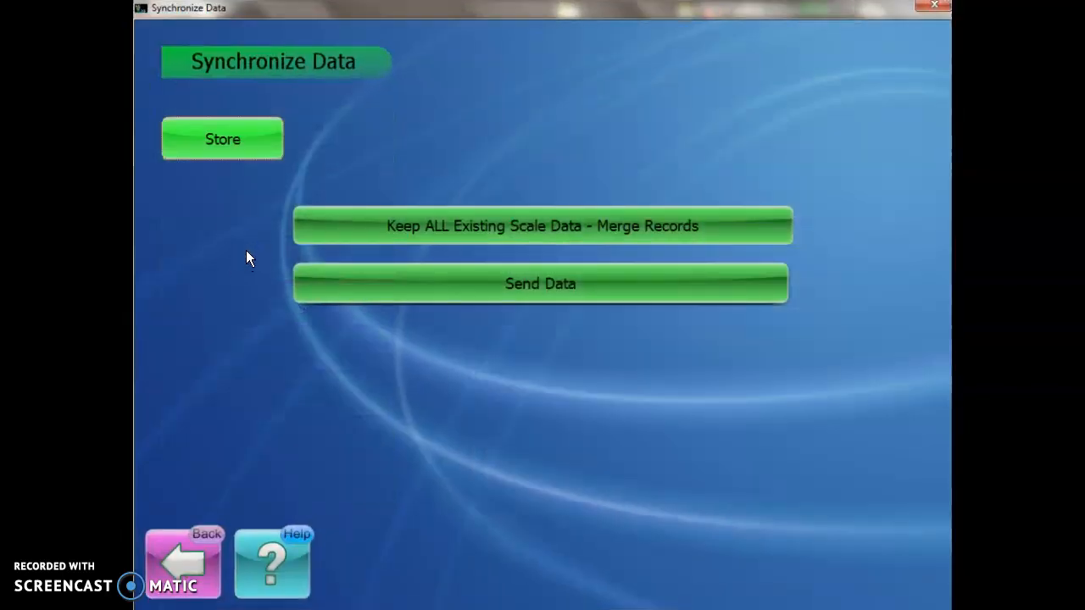
pyautogui.click(190, 147)
pyautogui.click(469, 150)
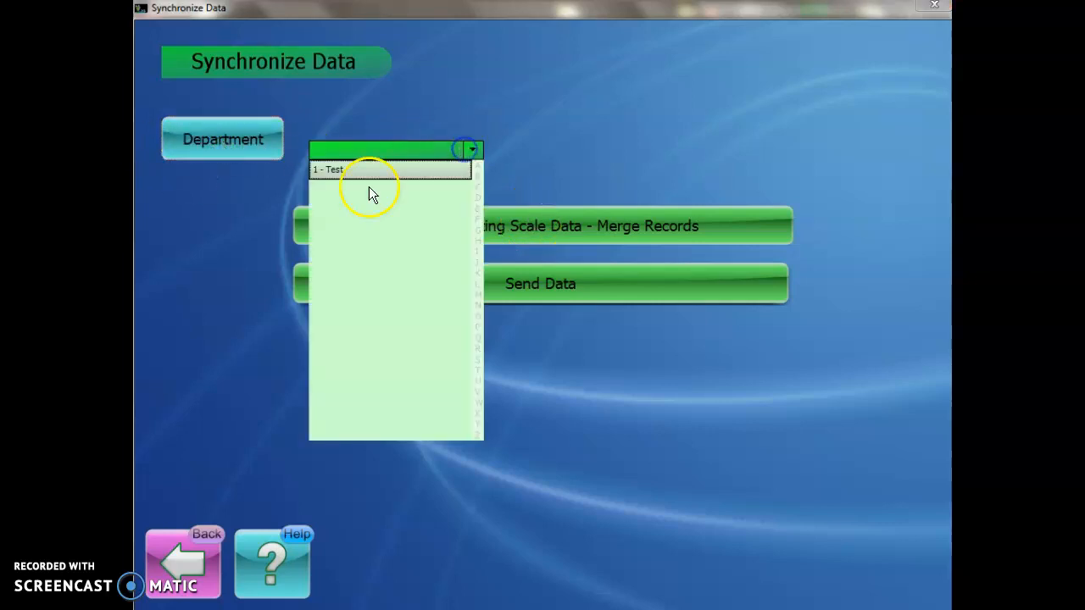
pyautogui.click(371, 172)
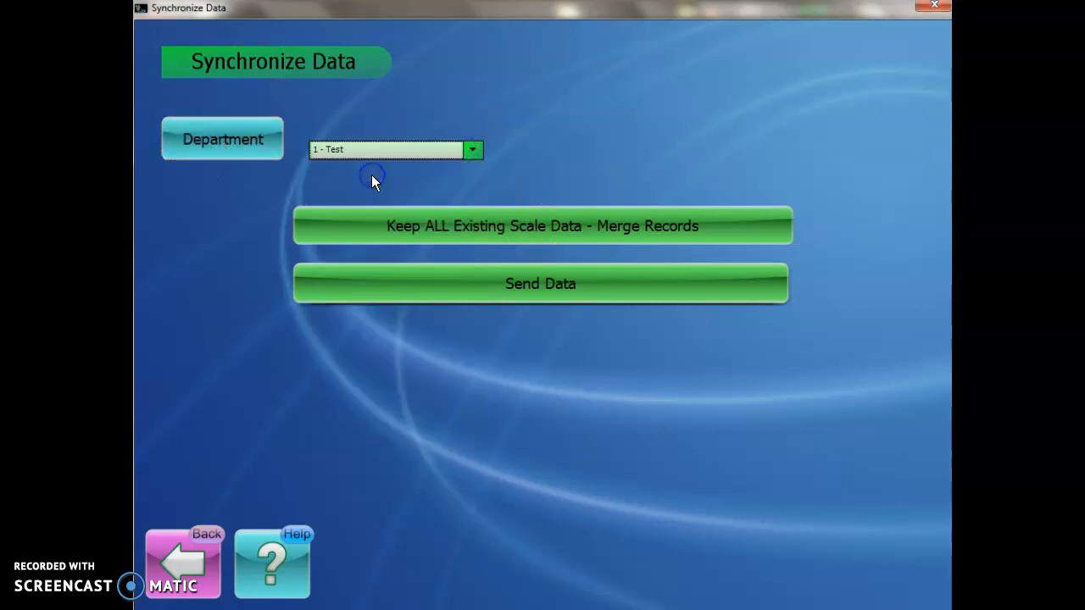
pyautogui.click(453, 229)
pyautogui.click(453, 231)
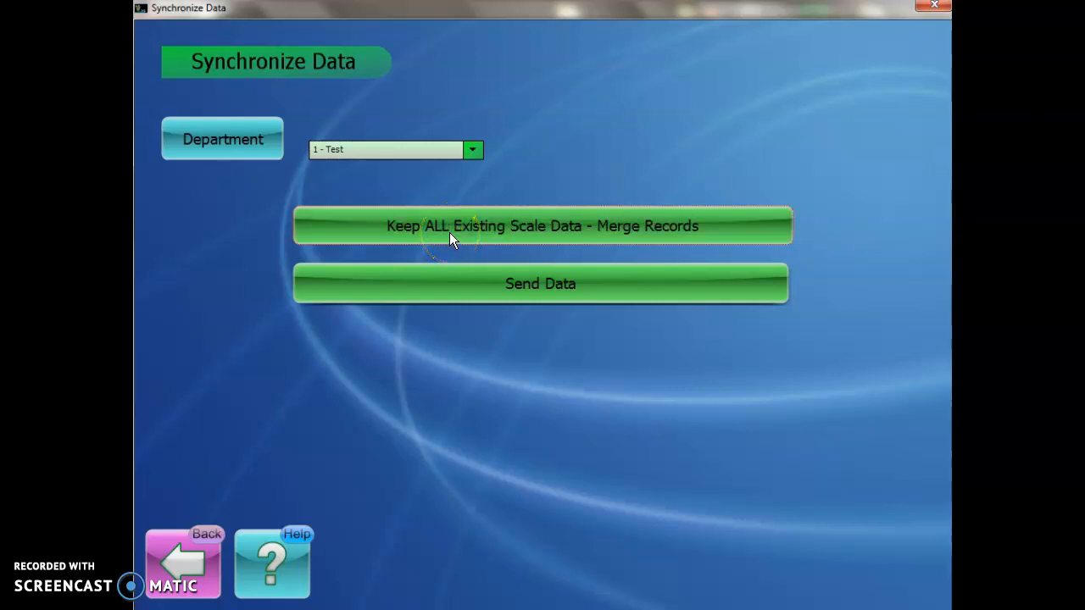
pyautogui.click(465, 284)
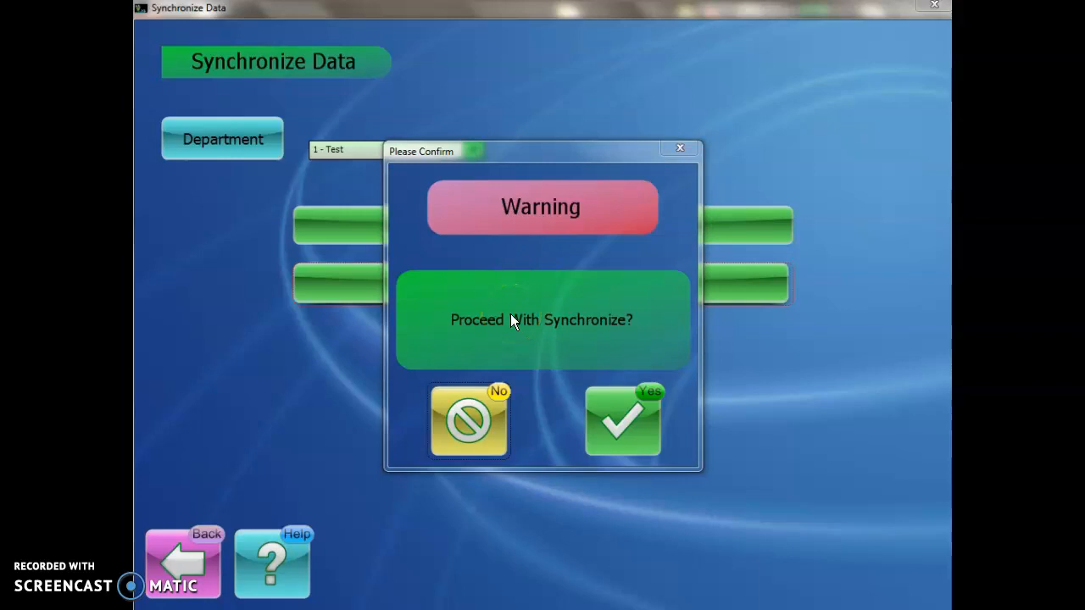
pyautogui.click(473, 412)
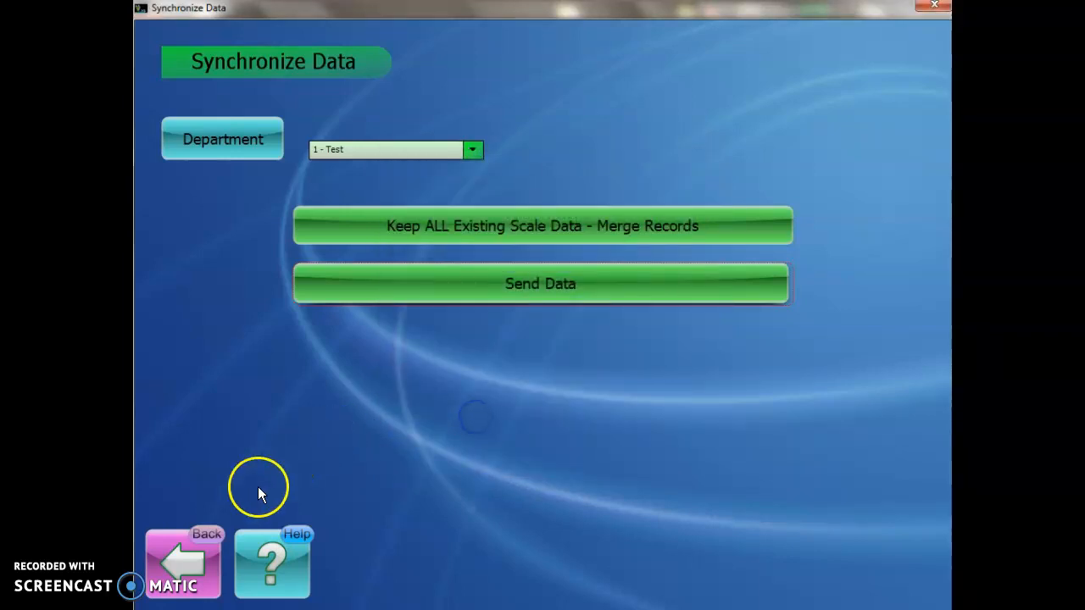
pyautogui.click(196, 543)
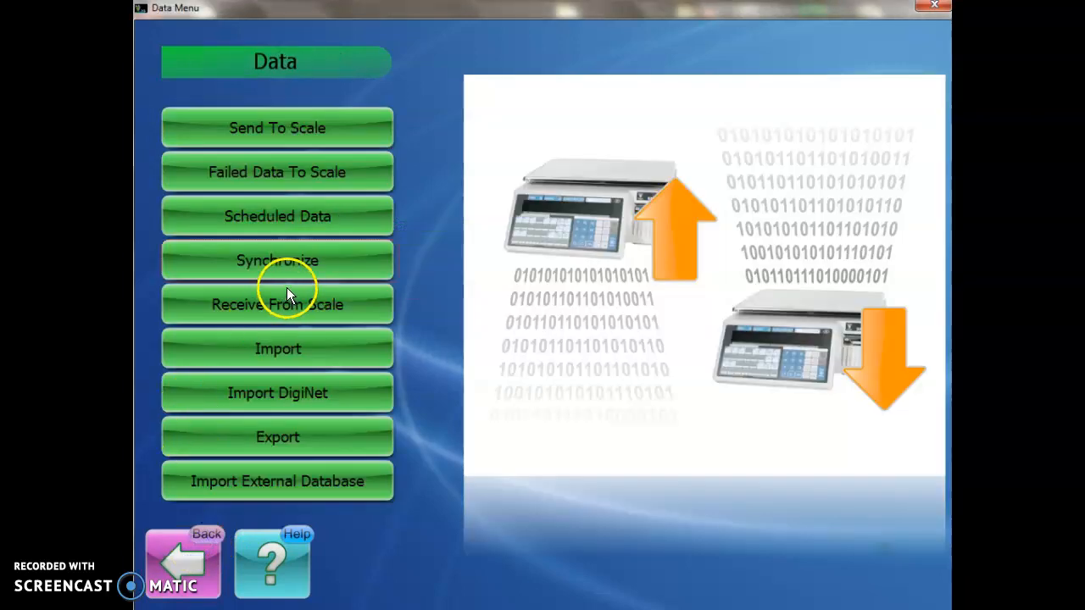
# Step: Set up sending for department 1 - Test with the single shop name 1 - STORE #1234
pyautogui.click(285, 131)
pyautogui.click(251, 111)
pyautogui.click(472, 123)
pyautogui.click(356, 141)
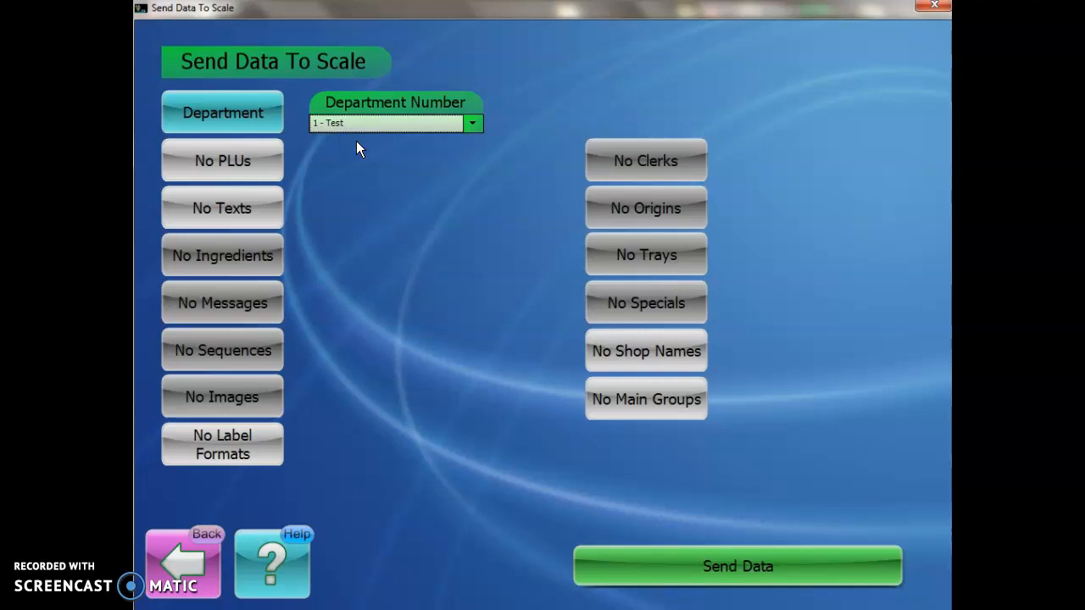
pyautogui.click(664, 355)
pyautogui.click(663, 349)
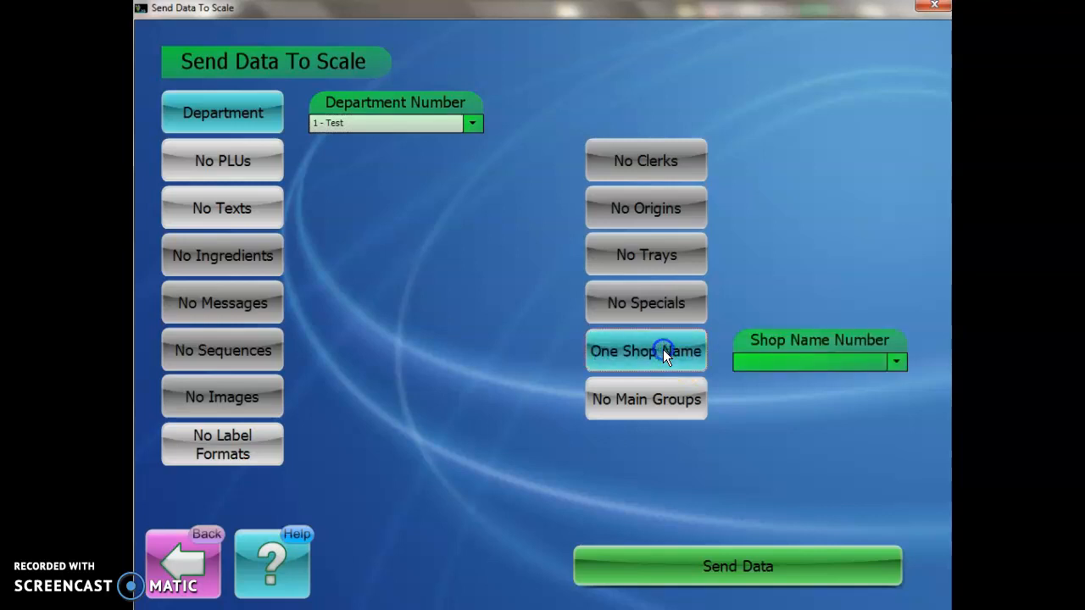
pyautogui.click(897, 363)
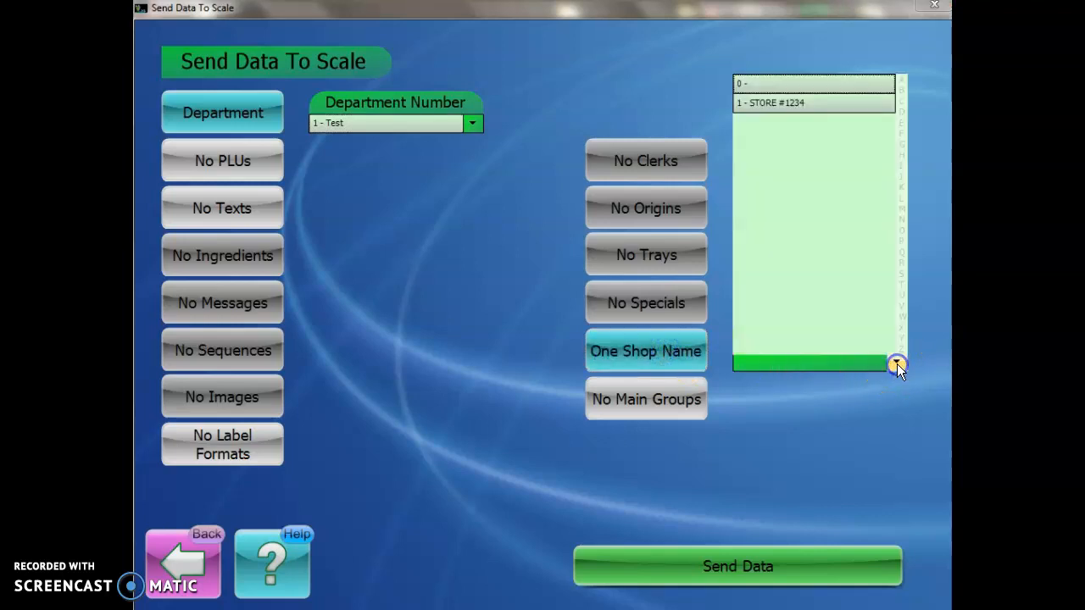
pyautogui.click(793, 103)
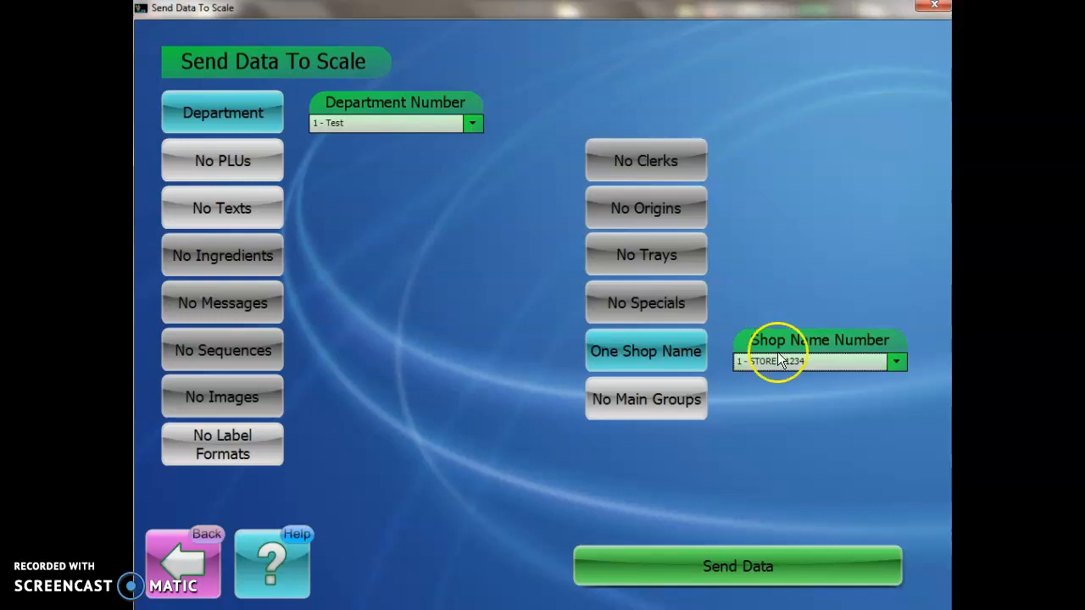
pyautogui.click(900, 362)
pyautogui.click(768, 421)
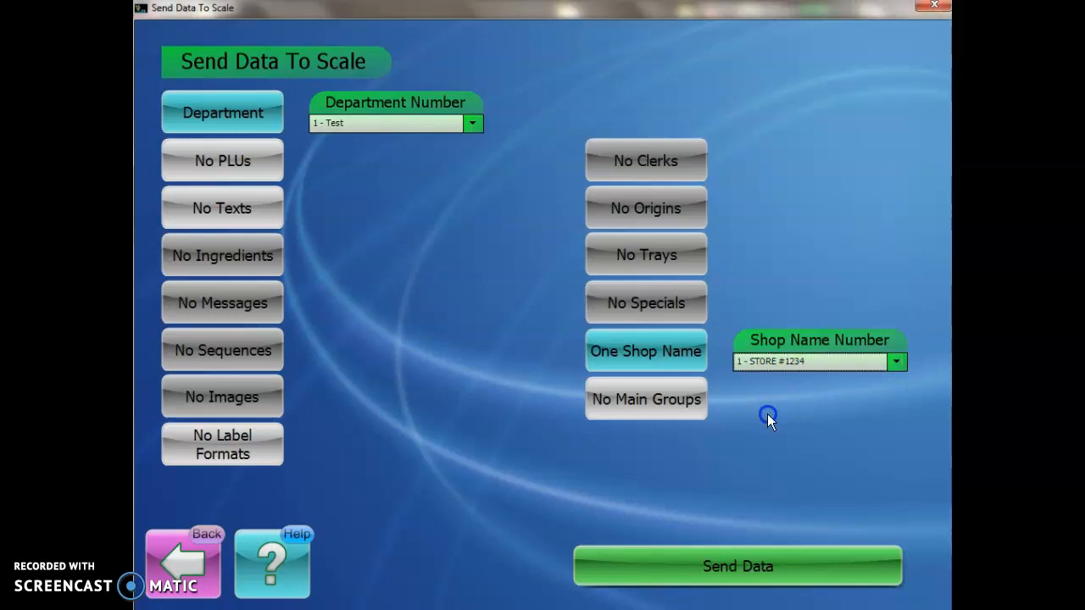
# Step: Leave the send screen for the Main Menu and open Programming
pyautogui.click(193, 541)
pyautogui.click(194, 541)
pyautogui.click(568, 161)
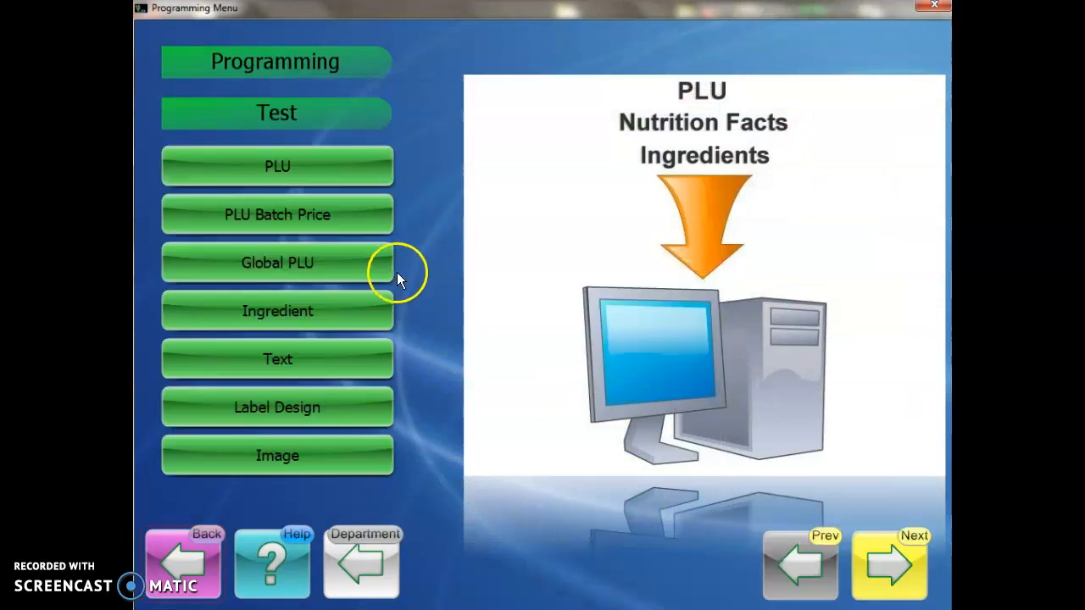
# Step: Create a new shop name record number 2
pyautogui.click(910, 548)
pyautogui.click(281, 462)
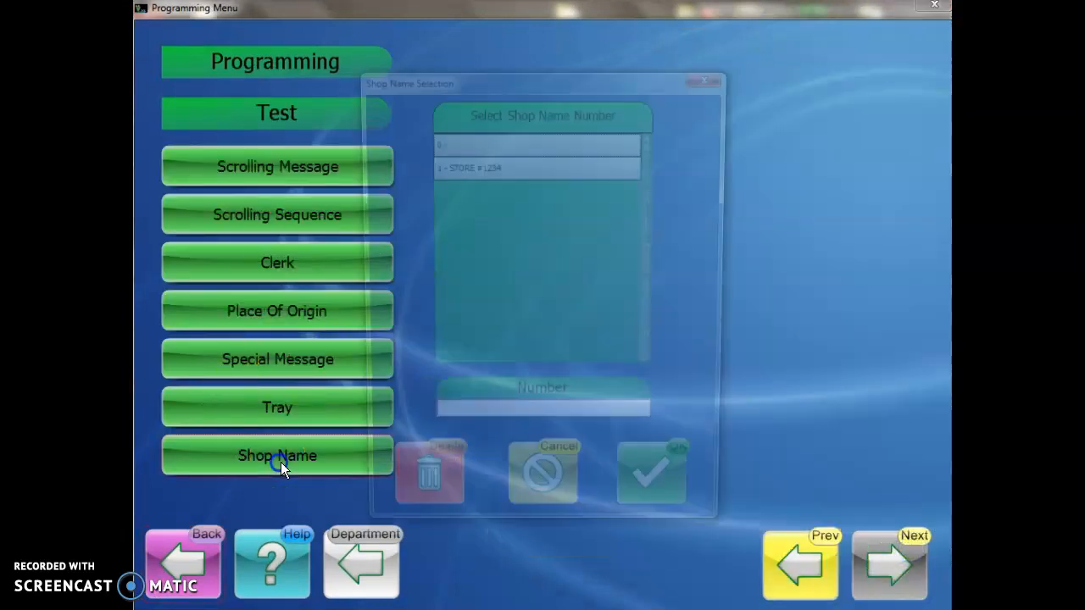
pyautogui.click(480, 427)
pyautogui.write('2')
pyautogui.click(652, 498)
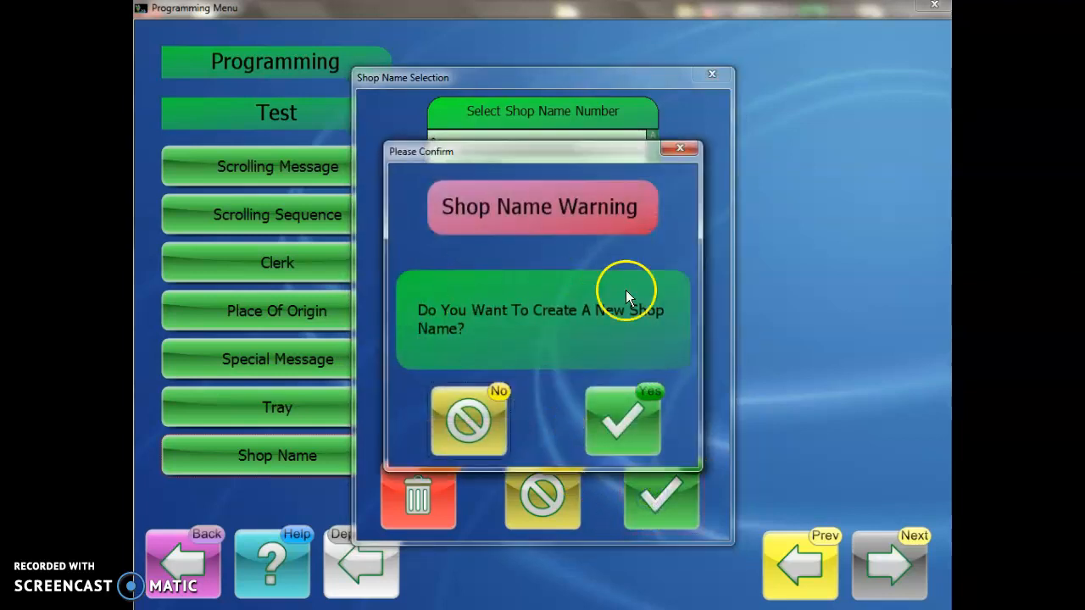
pyautogui.click(630, 386)
# Step: Enter TESTESTEST on all three shop name lines and save it
pyautogui.click(377, 224)
pyautogui.write('TESTESTEST')
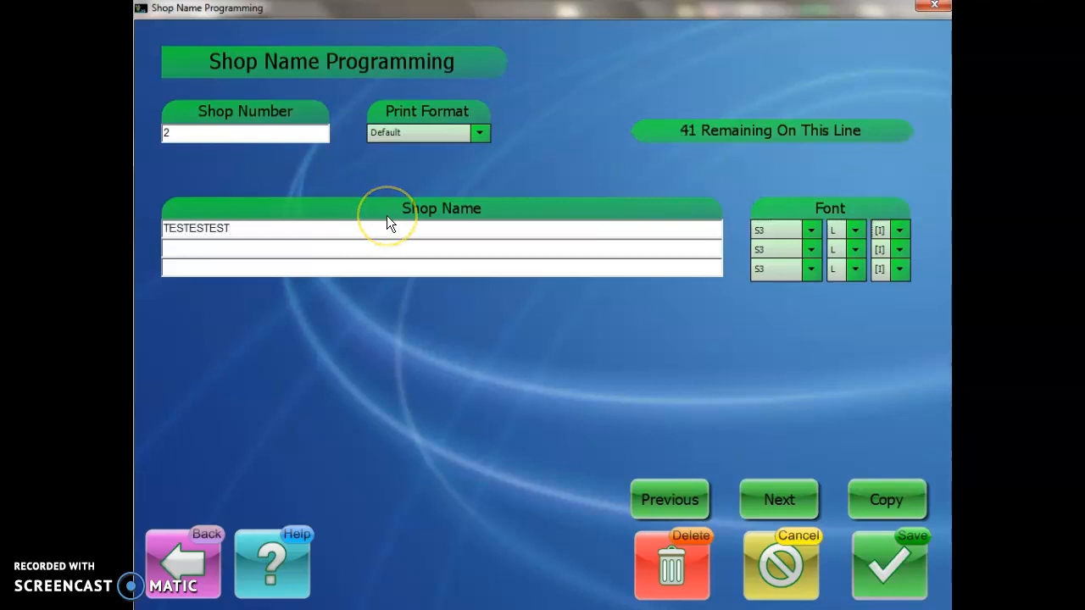
pyautogui.press('Return')
pyautogui.write('TESTESTEST')
pyautogui.click(339, 259)
pyautogui.write('TESTESTTEST')
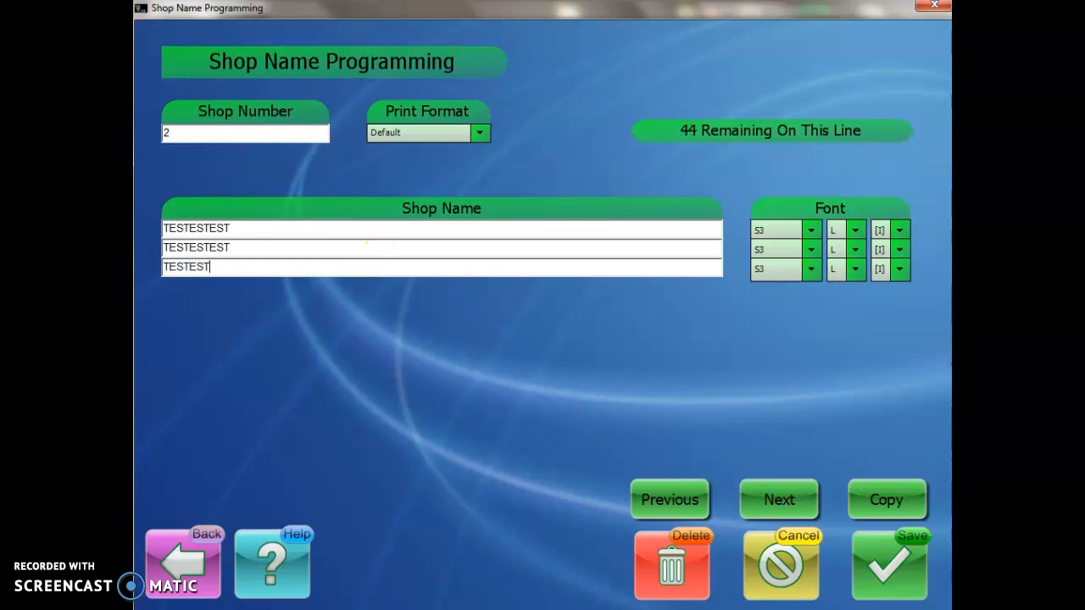
pyautogui.press('BackSpace')
pyautogui.press('BackSpace')
pyautogui.press('BackSpace')
pyautogui.press('BackSpace')
pyautogui.write('EST')
pyautogui.click(892, 563)
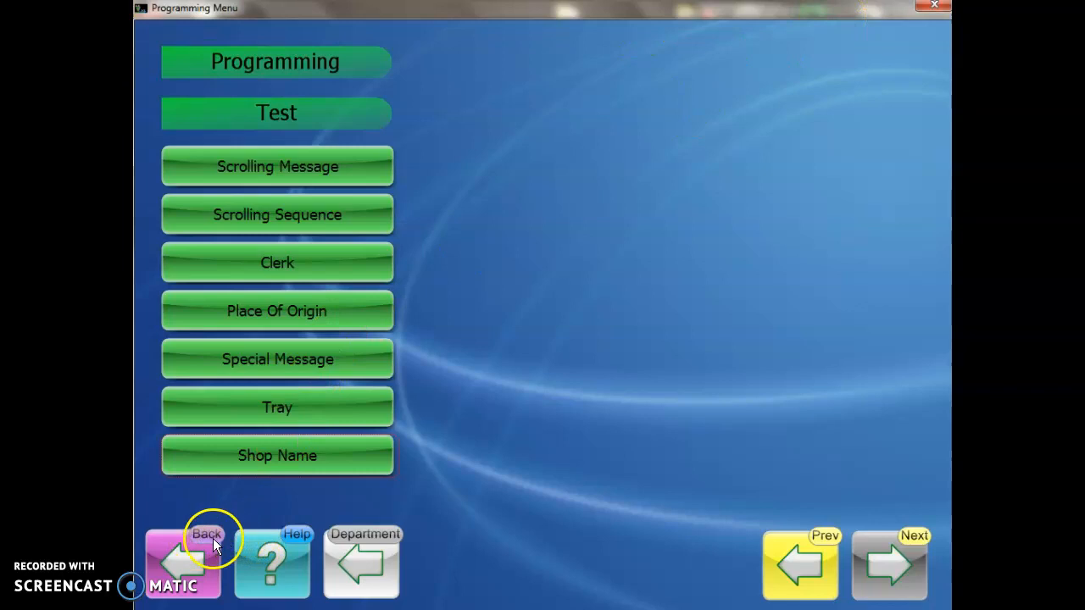
# Step: Connect TightVNC to the scale at 10.109.100.139 with the VNC password and show its home screen
pyautogui.moveTo(216, 605)
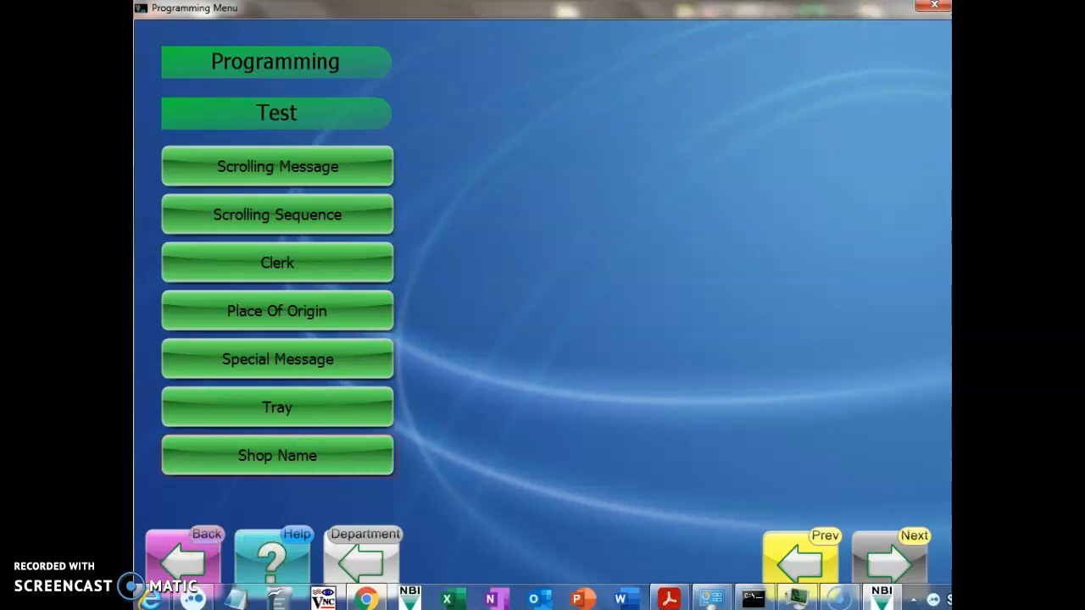
pyautogui.click(324, 599)
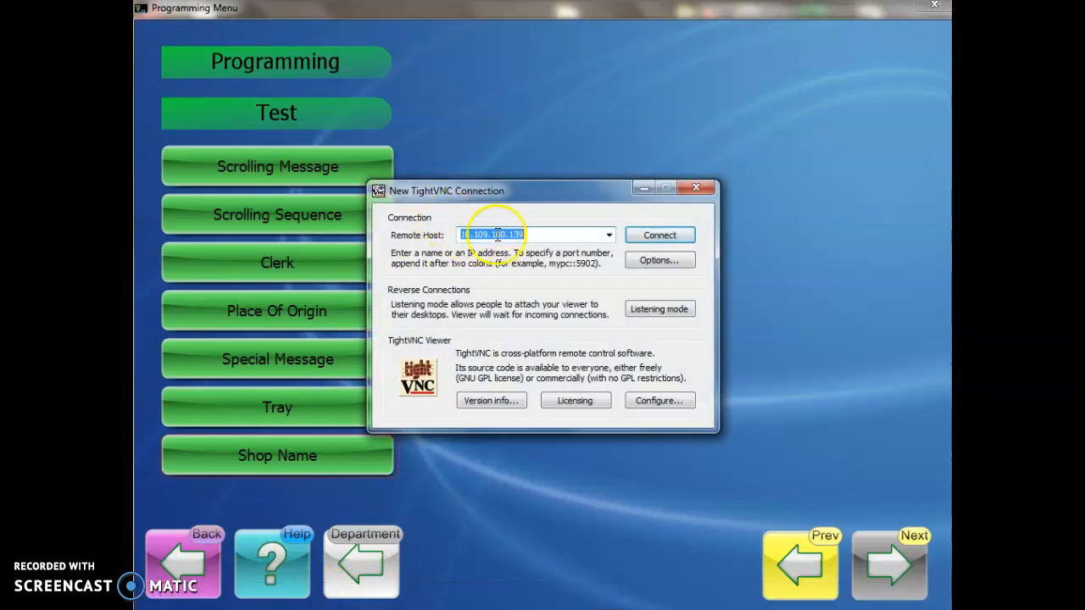
pyautogui.click(659, 237)
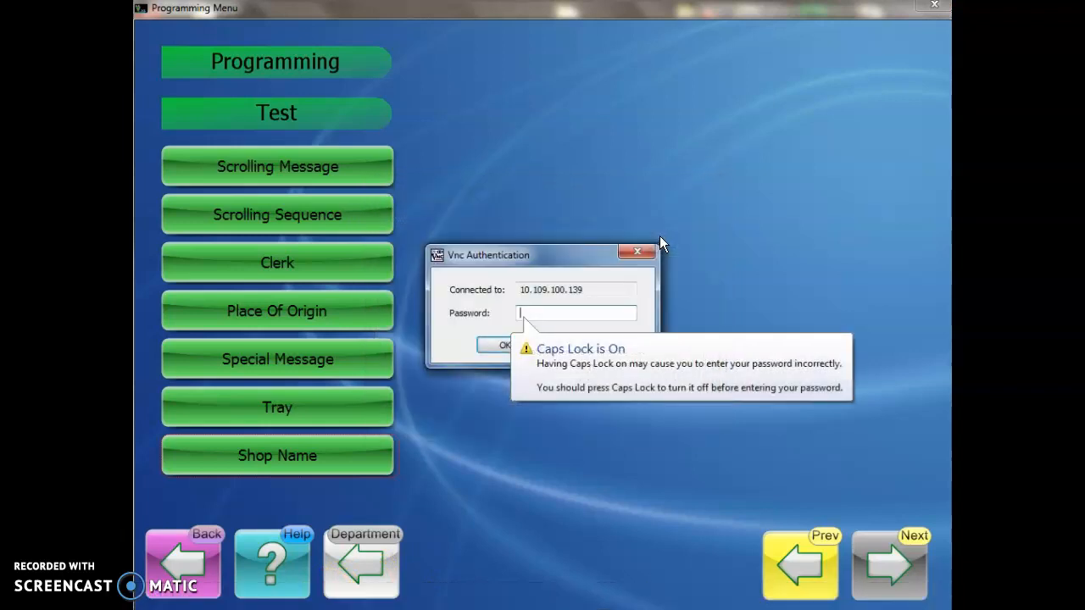
pyautogui.press('capslock')
pyautogui.write('••••')
pyautogui.click(518, 344)
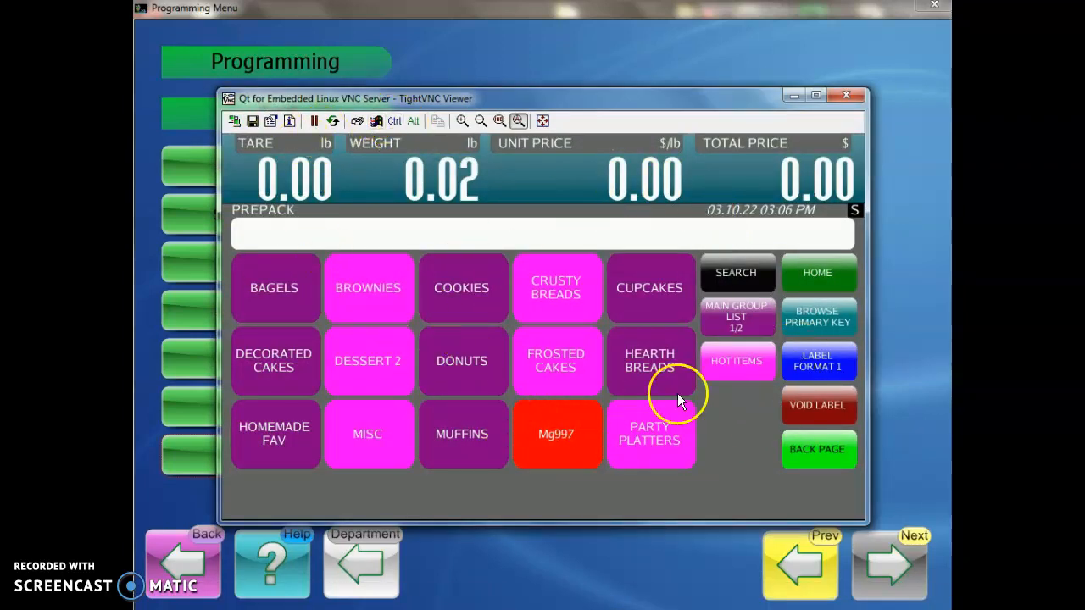
pyautogui.click(816, 273)
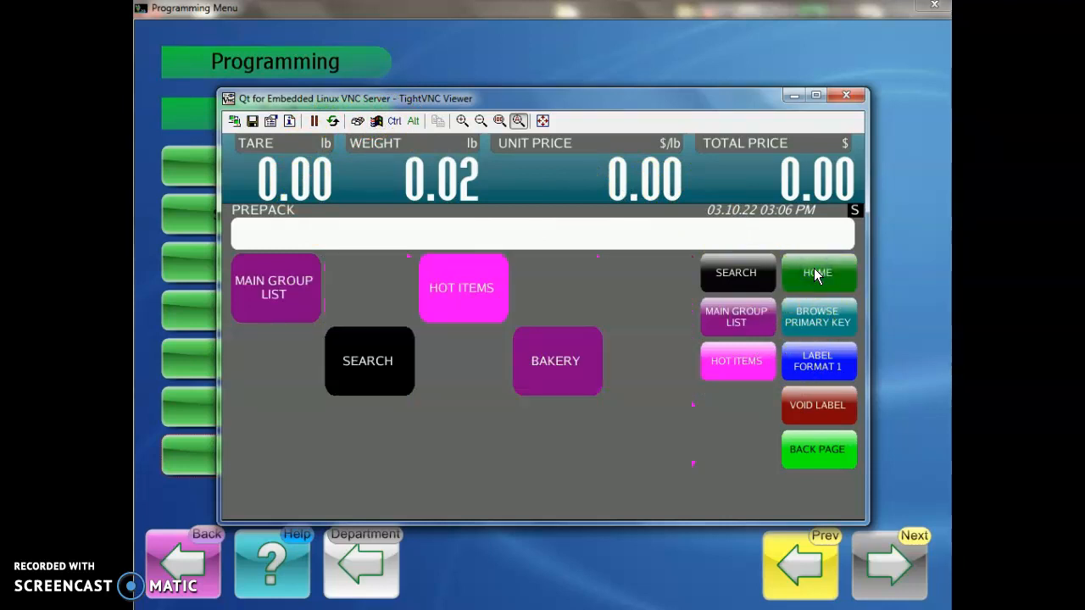
# Step: On the scale, check that shop name 2 in the PLU Related shop name list reads TESTESTEST
pyautogui.click(821, 455)
pyautogui.click(806, 275)
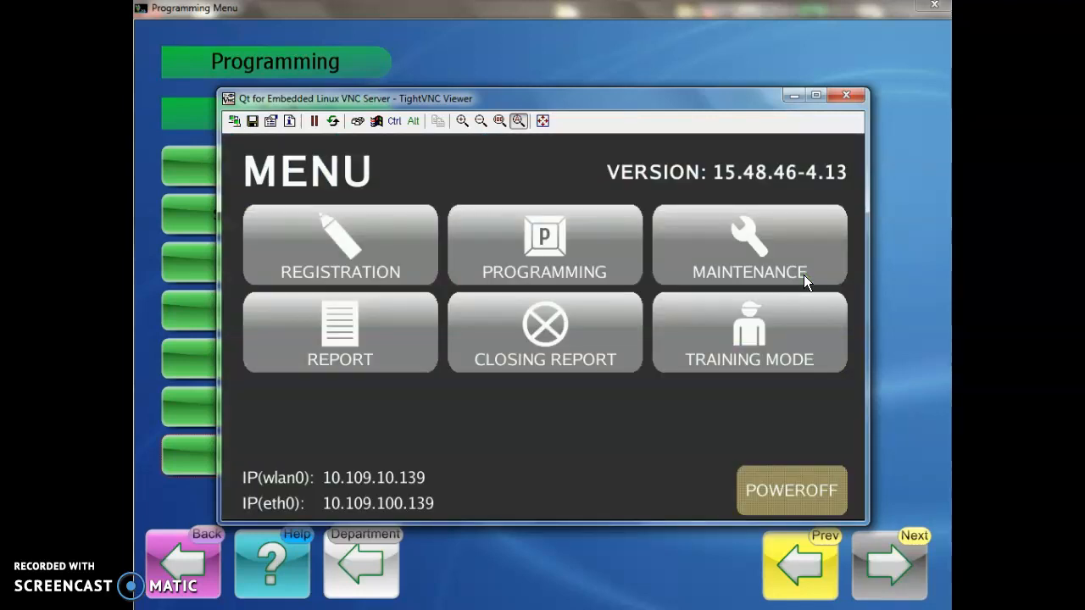
pyautogui.click(625, 250)
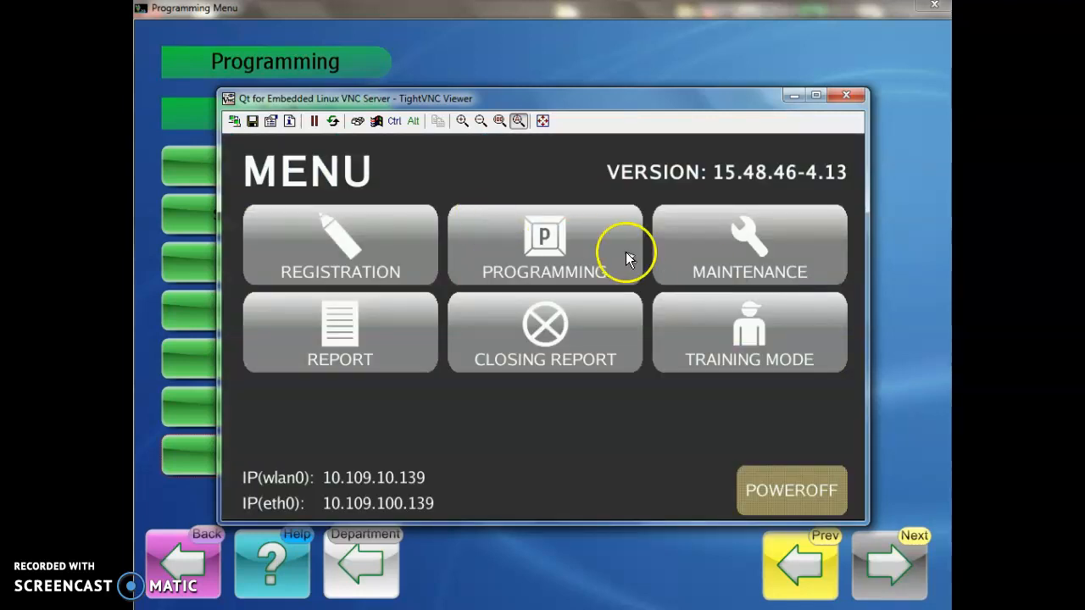
pyautogui.click(752, 255)
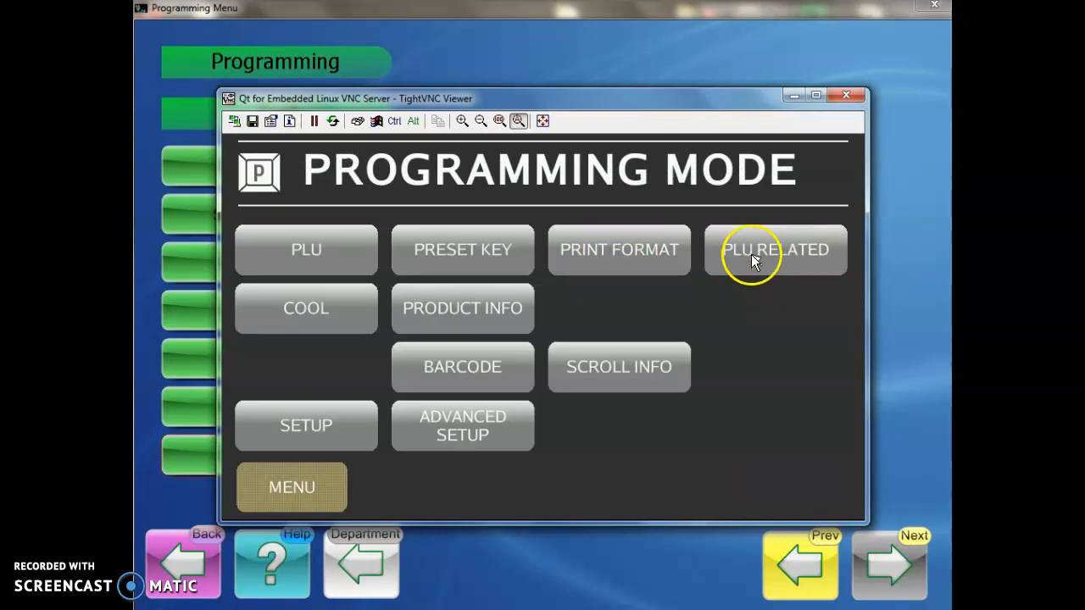
pyautogui.click(462, 308)
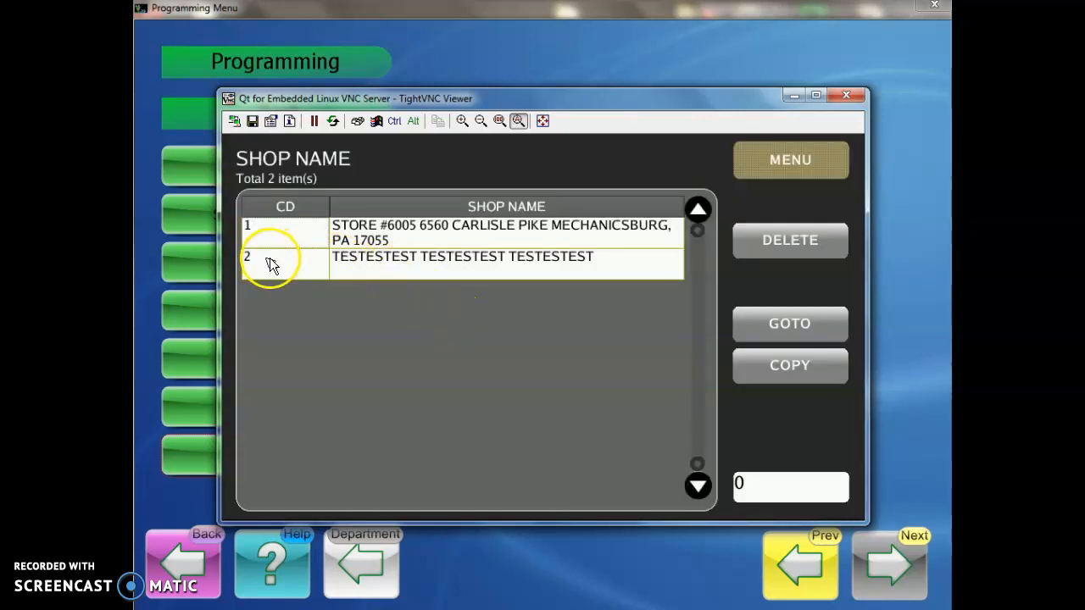
pyautogui.click(616, 260)
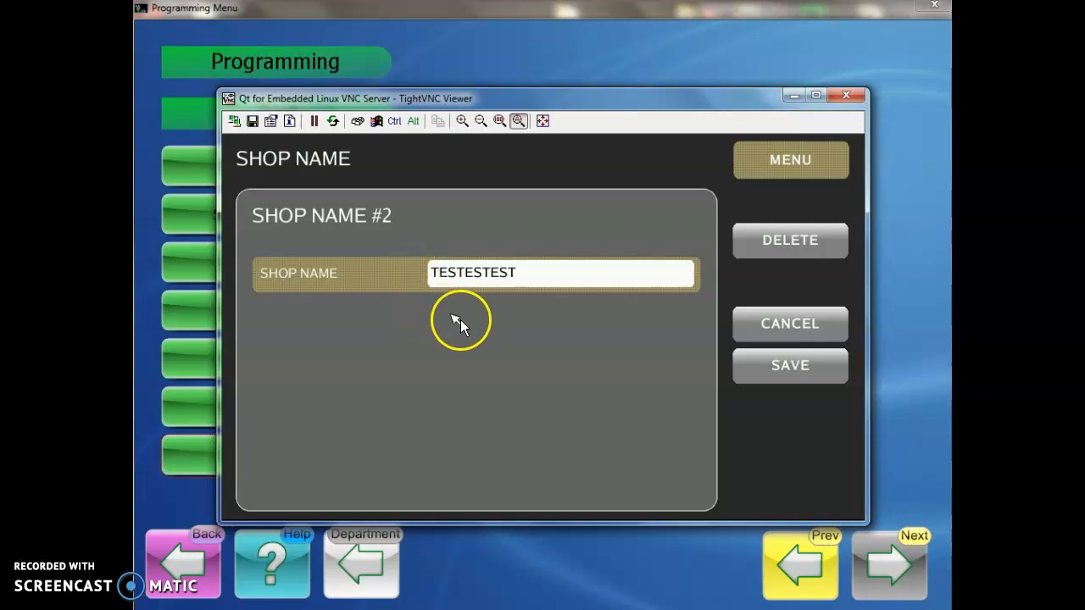
pyautogui.click(808, 327)
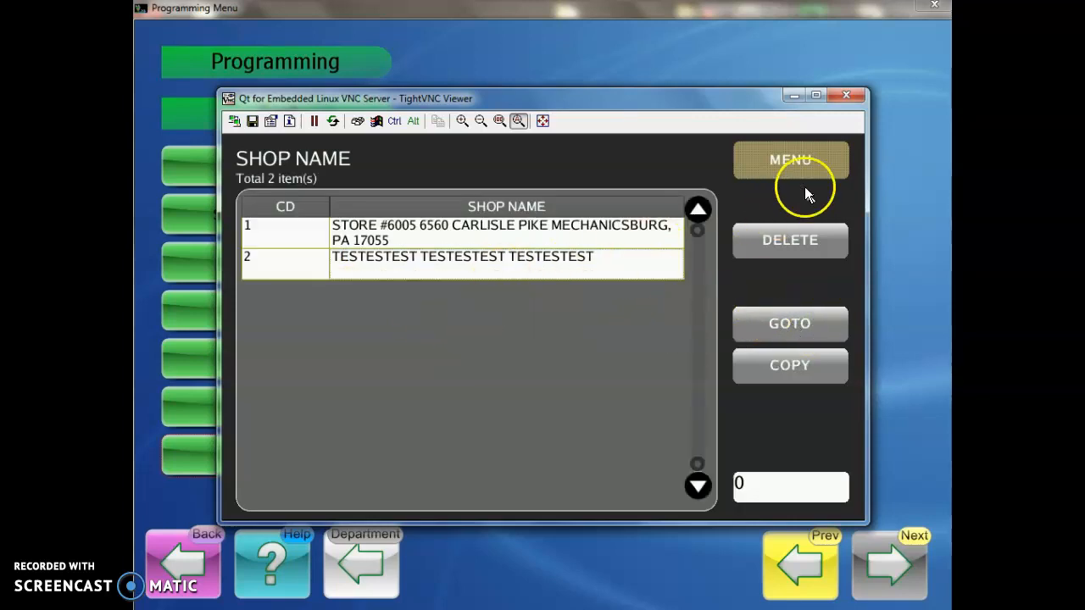
# Step: Put the scale back into Registration and return RSMS to its Main Menu
pyautogui.click(804, 185)
pyautogui.click(295, 491)
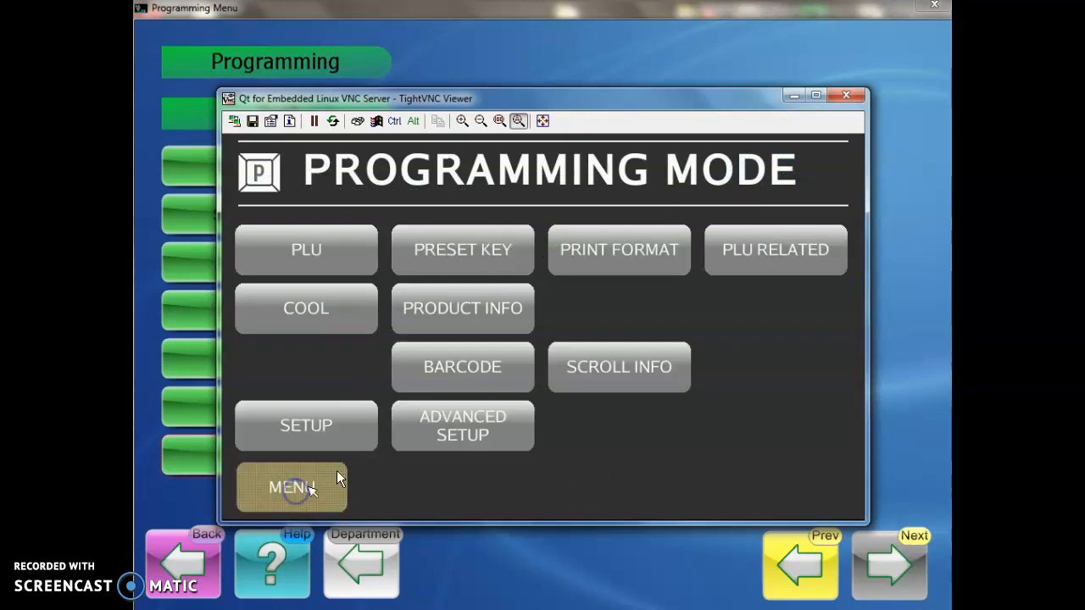
pyautogui.click(309, 498)
pyautogui.click(369, 255)
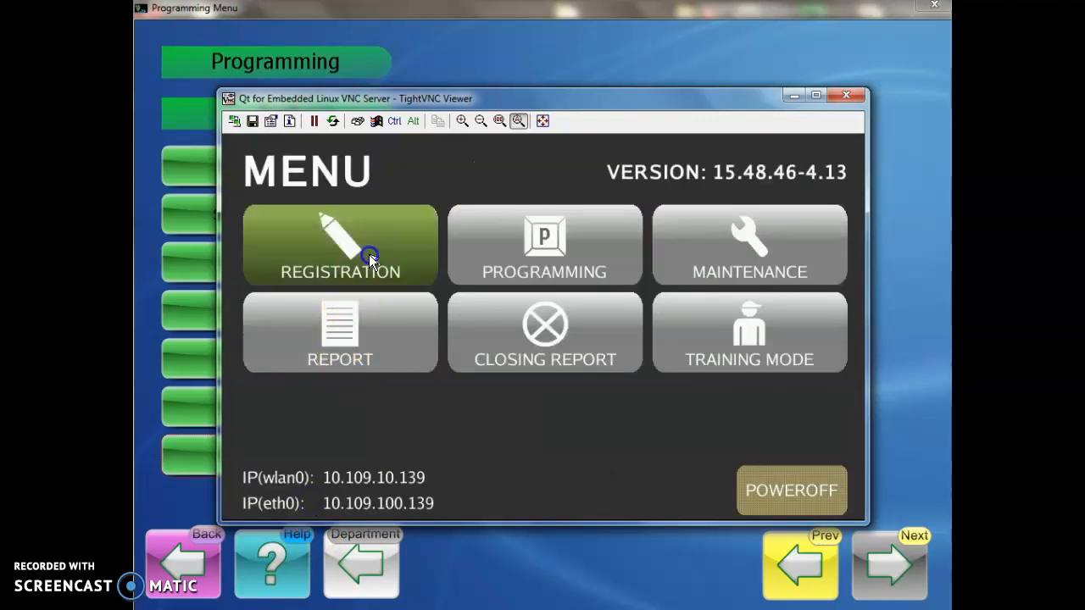
pyautogui.click(728, 61)
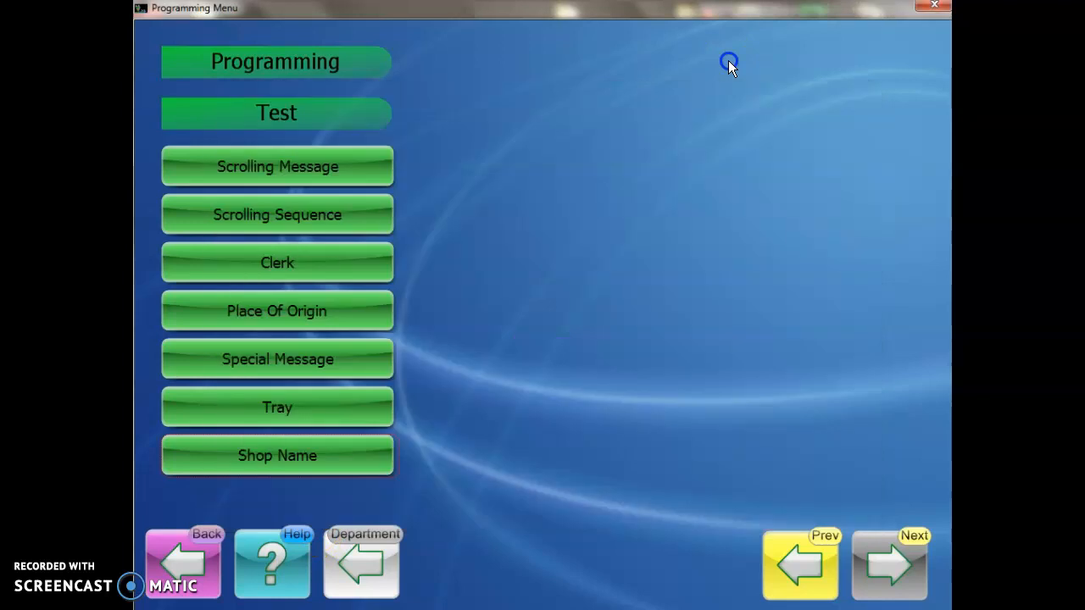
pyautogui.click(193, 555)
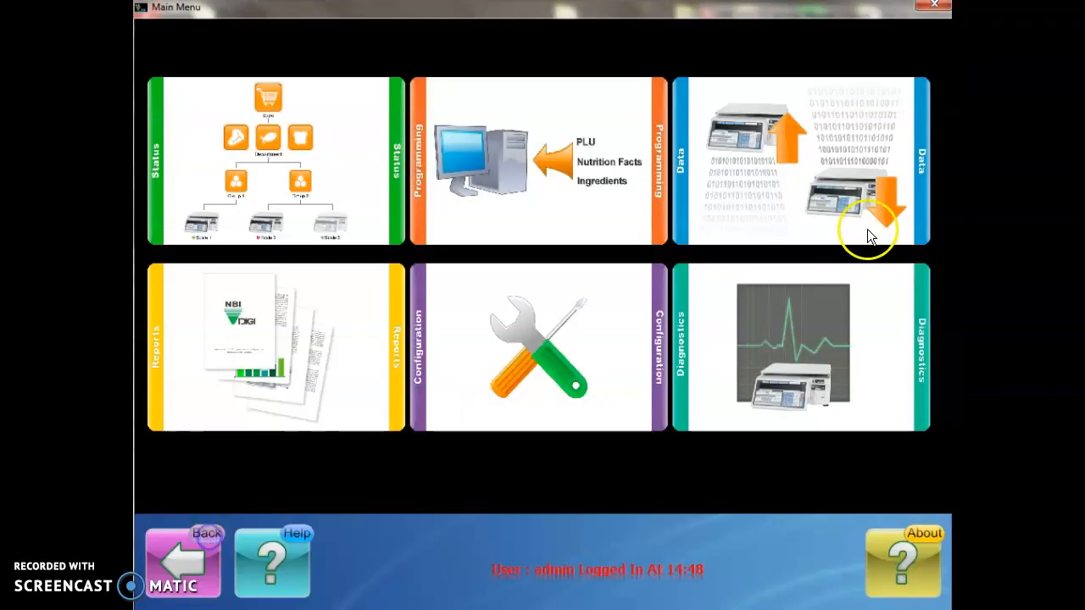